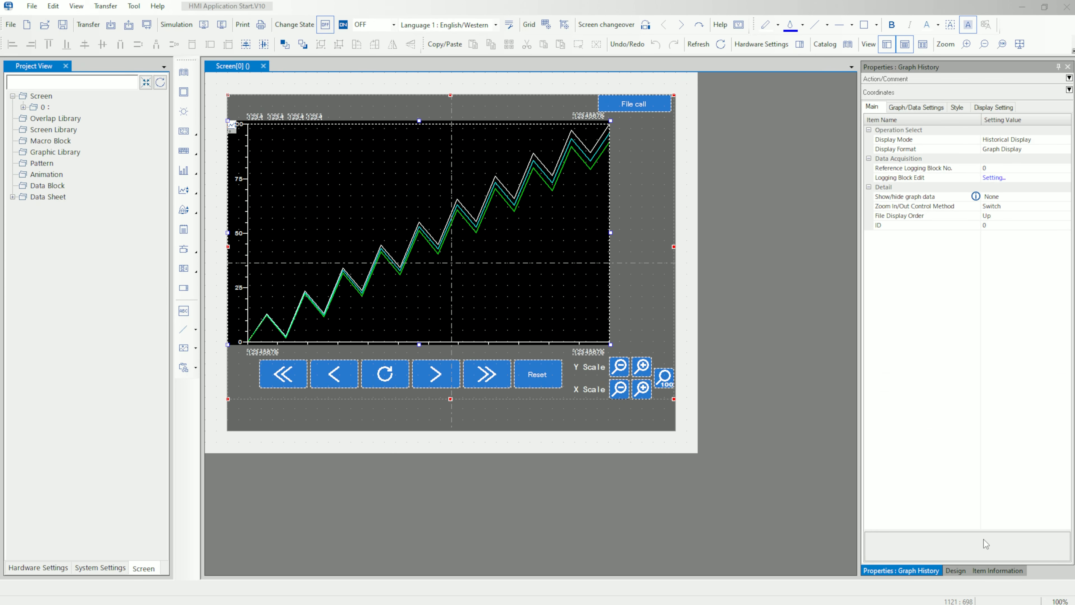
# Remove the Roll Up, Roll Down, + Block, - Block, Graph Return and Reset parts from the graph history
pyautogui.click(959, 571)
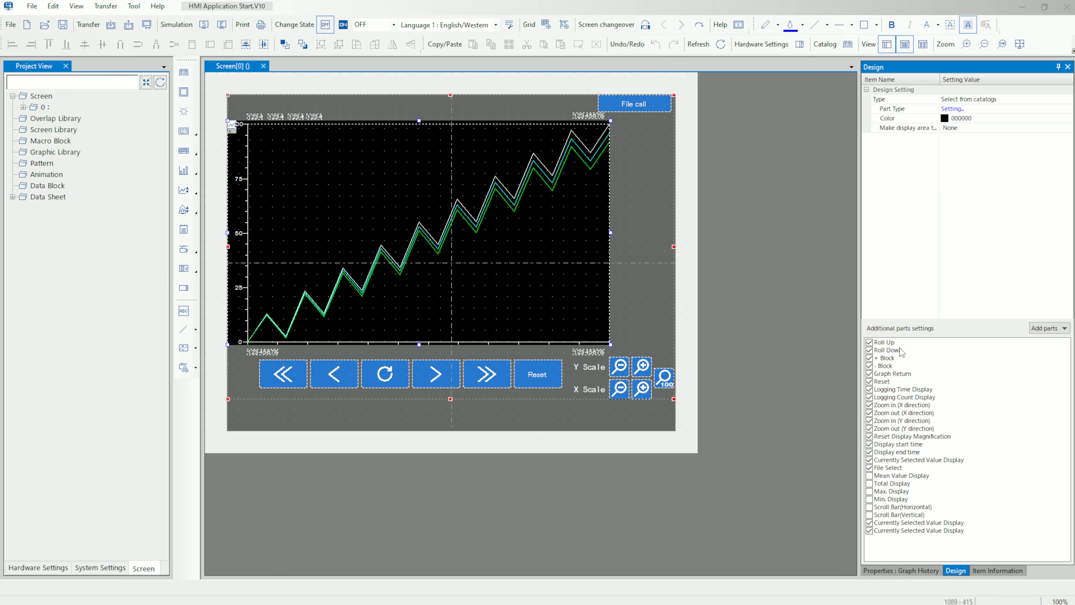
pyautogui.click(870, 342)
pyautogui.click(870, 350)
pyautogui.click(869, 358)
pyautogui.click(870, 366)
pyautogui.click(870, 374)
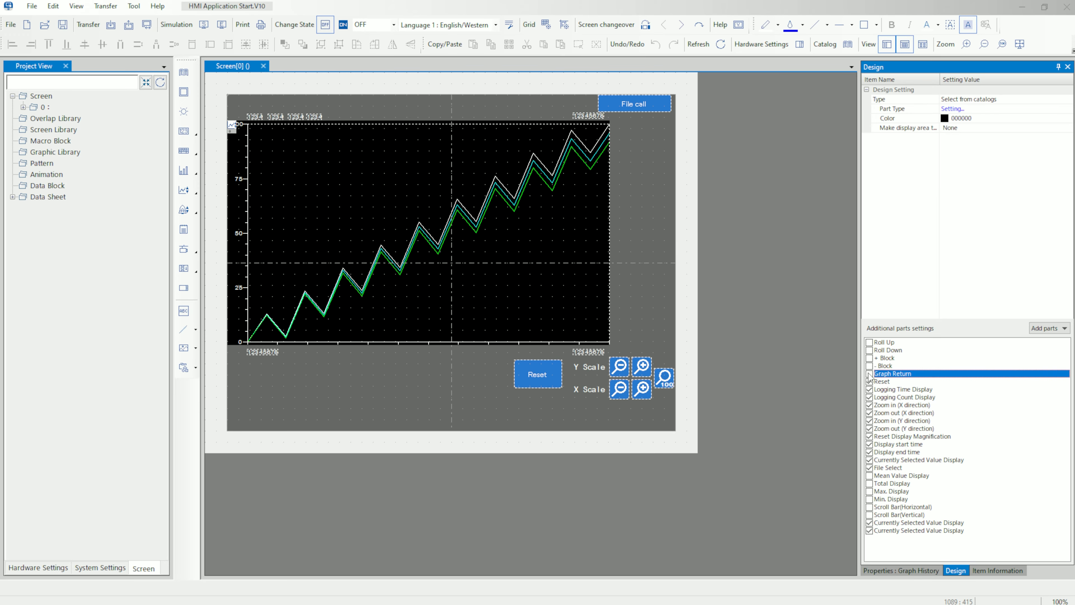
pyautogui.click(869, 381)
# Remove the X and Y zoom in/out, Reset Display Magnification and File Select parts from the graph history
pyautogui.click(870, 405)
pyautogui.click(870, 412)
pyautogui.click(870, 420)
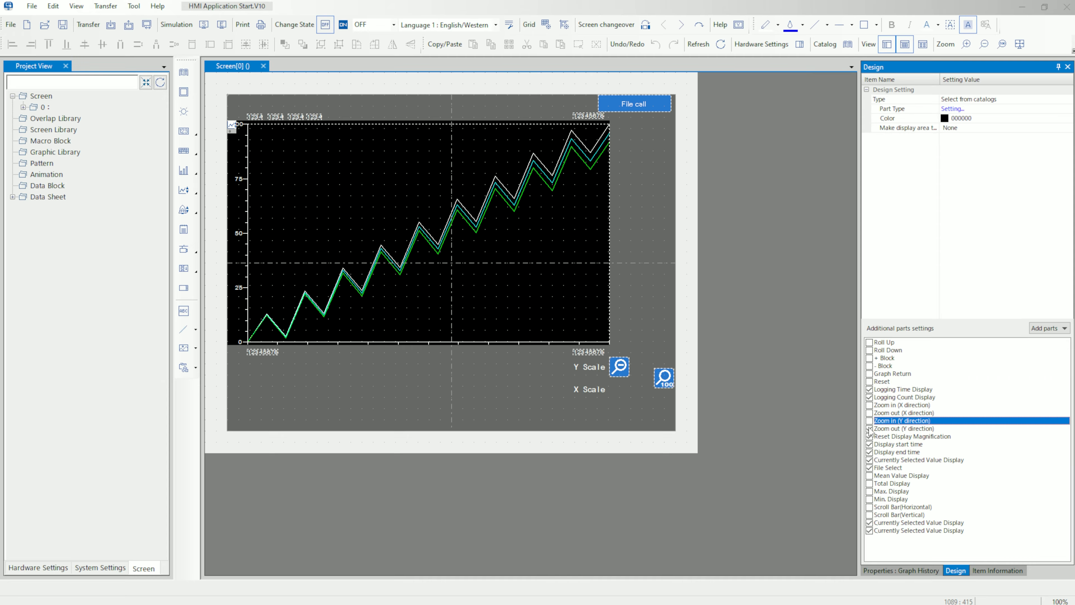
pyautogui.click(870, 429)
pyautogui.click(870, 436)
pyautogui.click(870, 468)
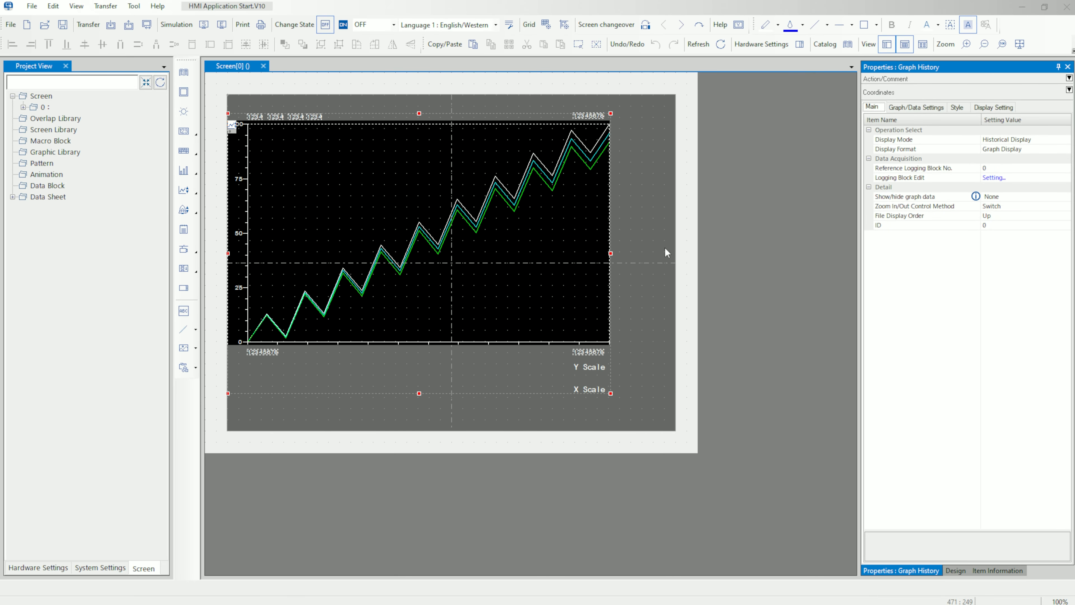
# Cancel the link between the graph history and its remaining parts
pyautogui.rightClick(528, 212)
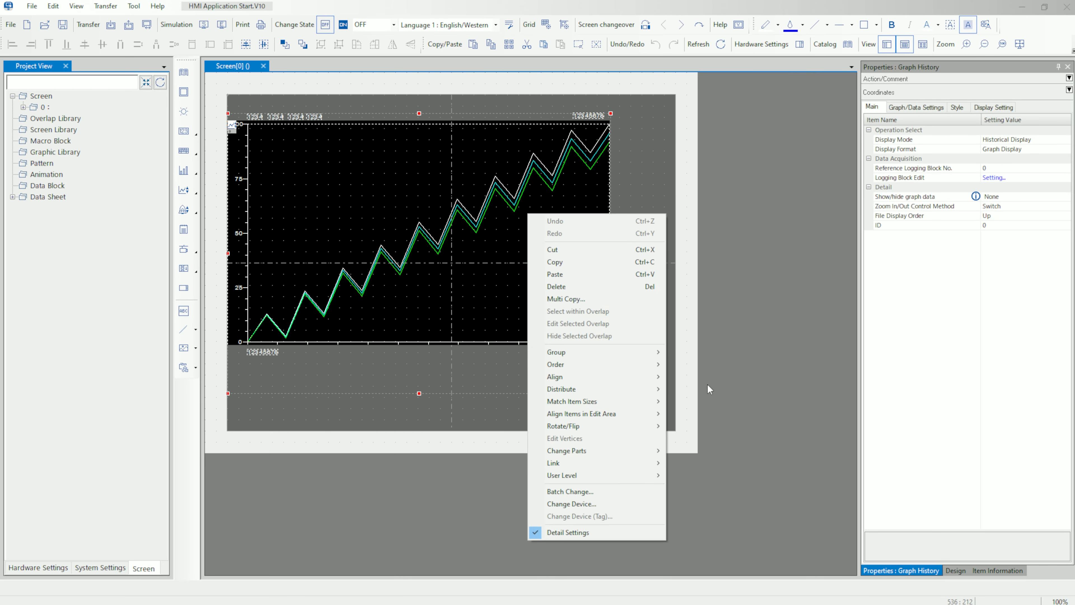
pyautogui.moveTo(659, 467)
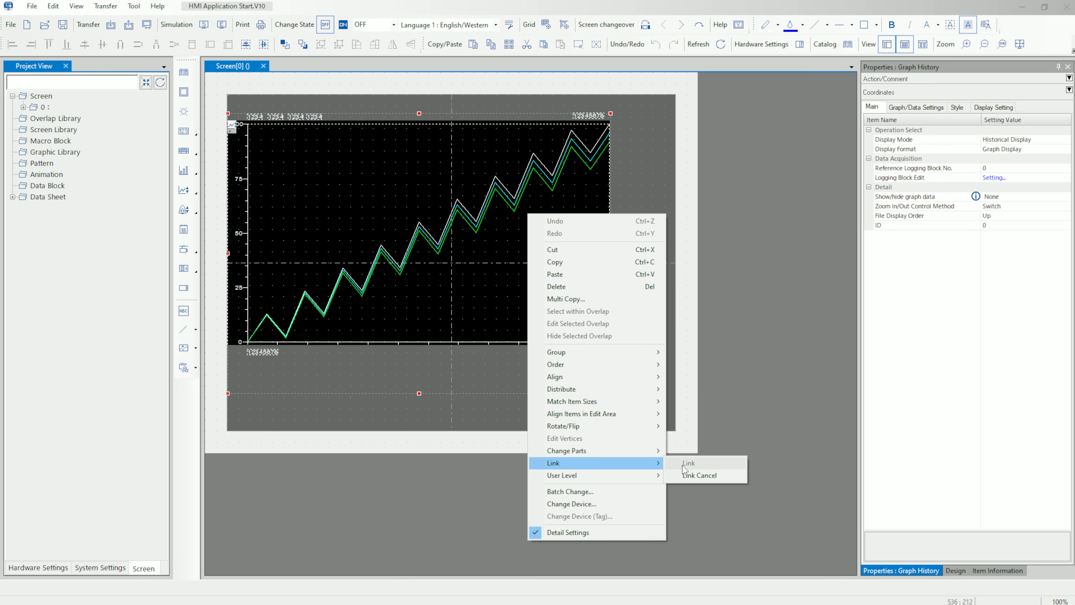
pyautogui.click(699, 475)
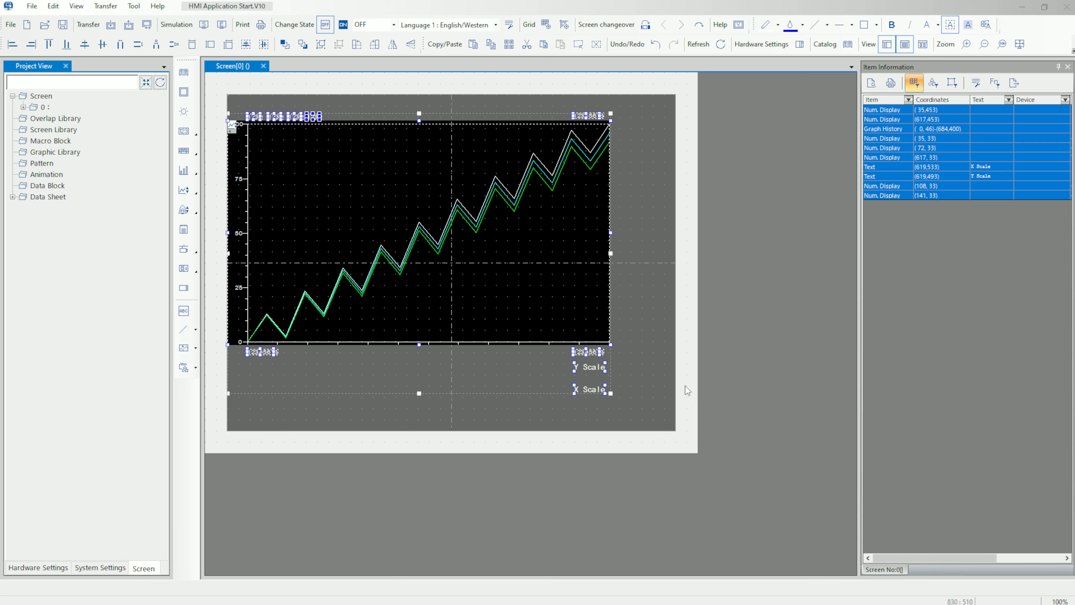
# Delete the X Scale and Y Scale text labels below the graph
pyautogui.click(637, 407)
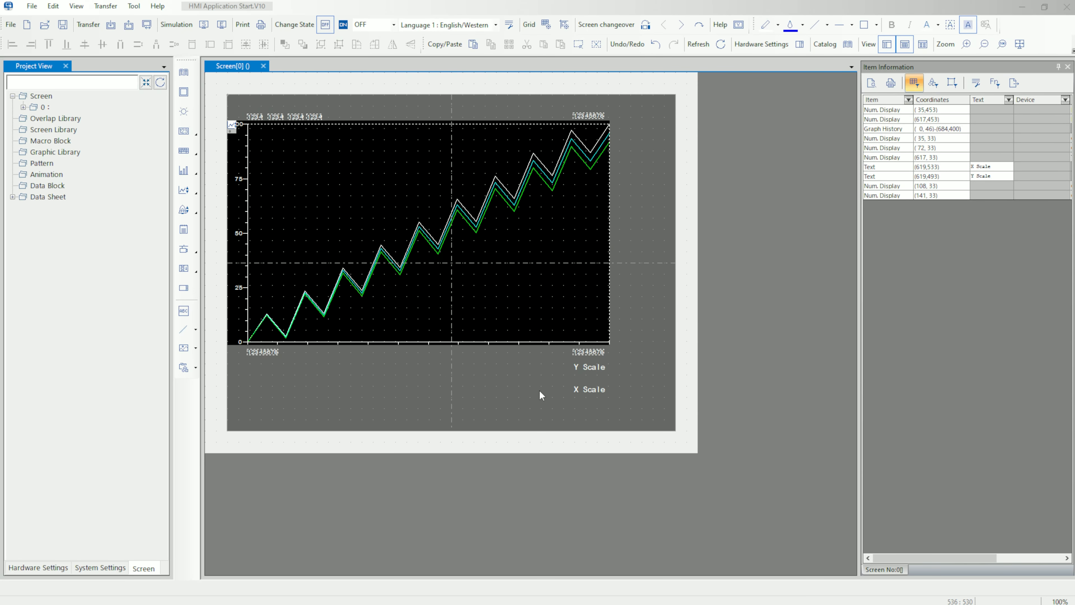
pyautogui.moveTo(558, 403); pyautogui.dragTo(628, 358)
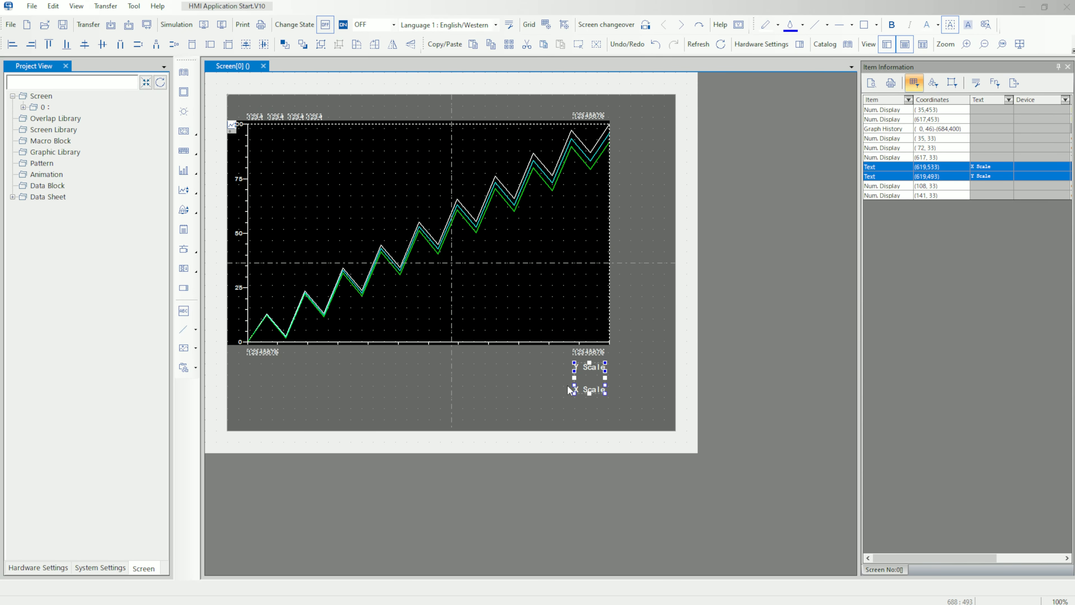
pyautogui.press('Delete')
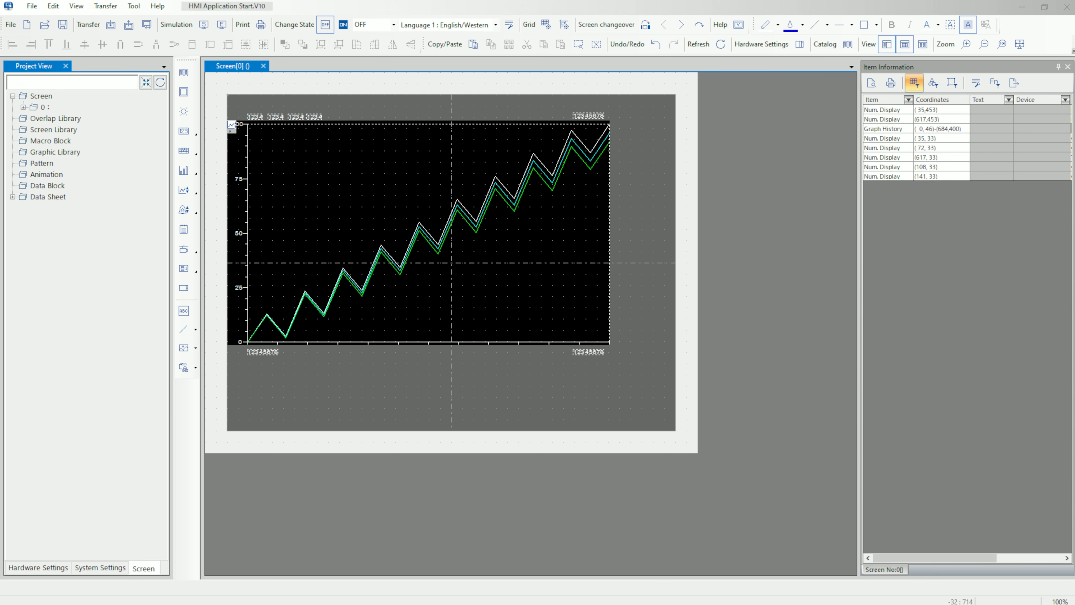
# Set the point size of the two numerical displays below the graph to 12
pyautogui.click(258, 352)
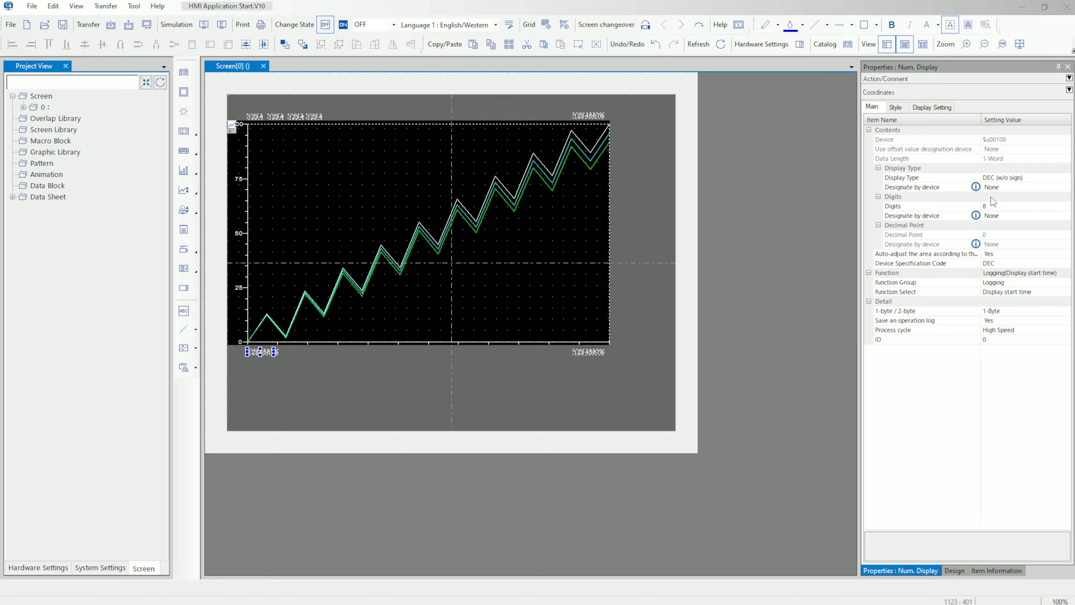
pyautogui.click(897, 107)
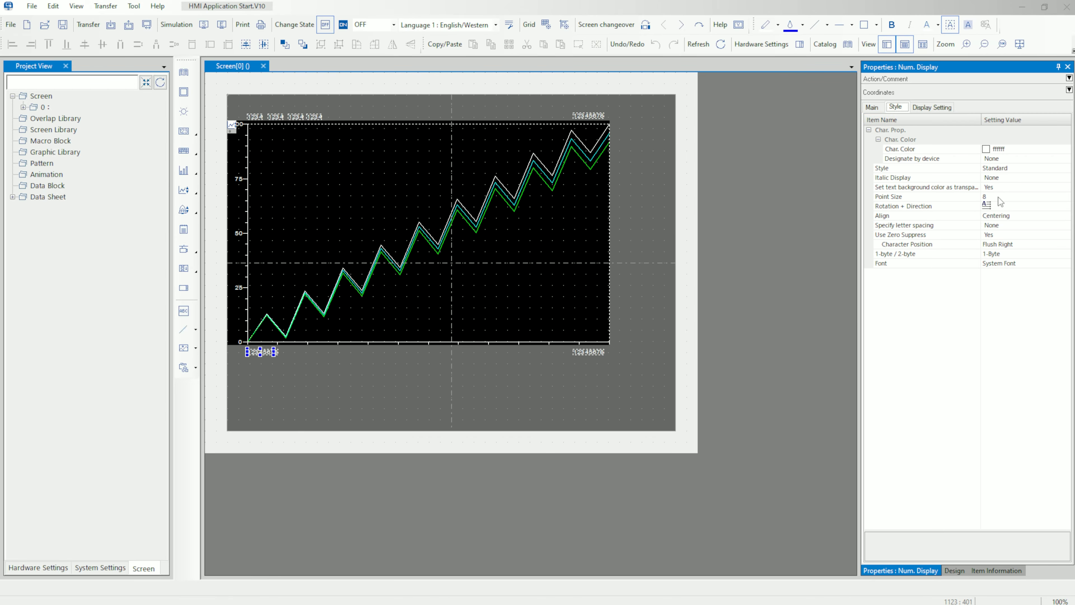
pyautogui.click(997, 197)
pyautogui.doubleClick(999, 197)
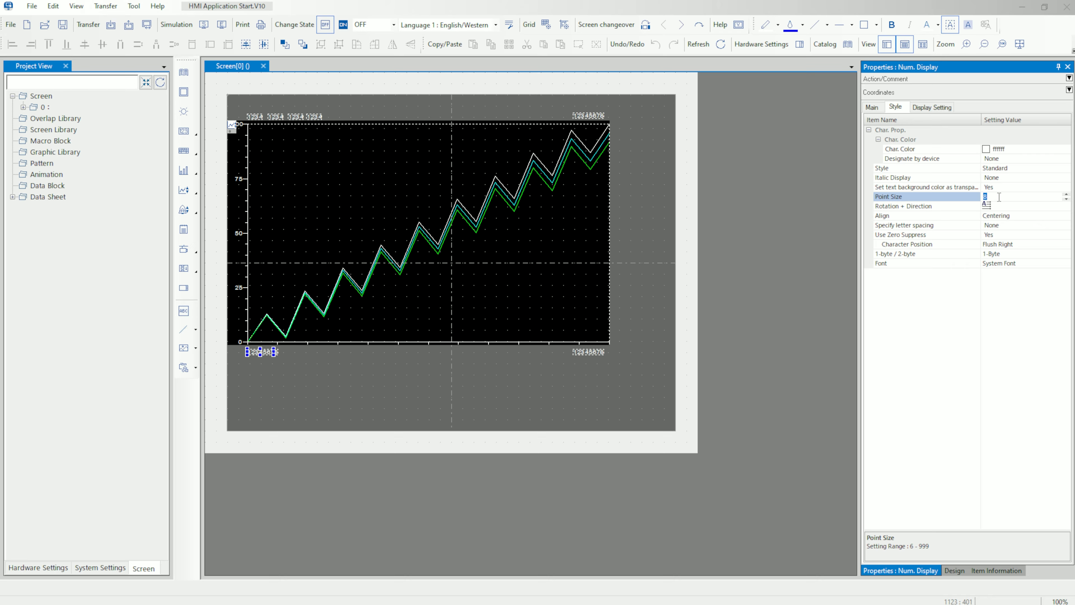
pyautogui.write('12')
pyautogui.click(597, 351)
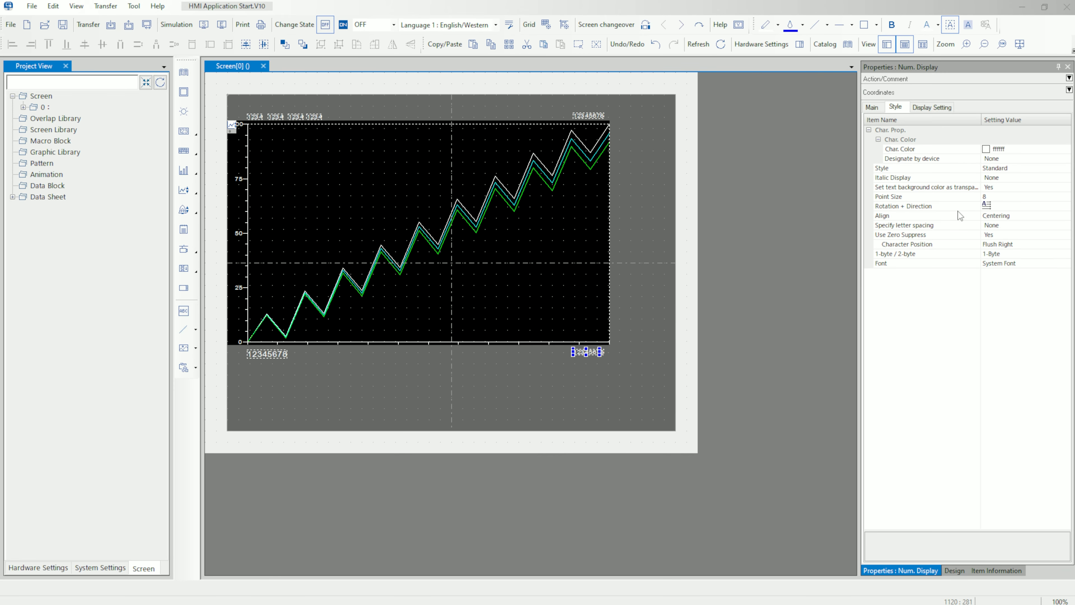
pyautogui.click(991, 198)
pyautogui.write('12')
pyautogui.press('Return')
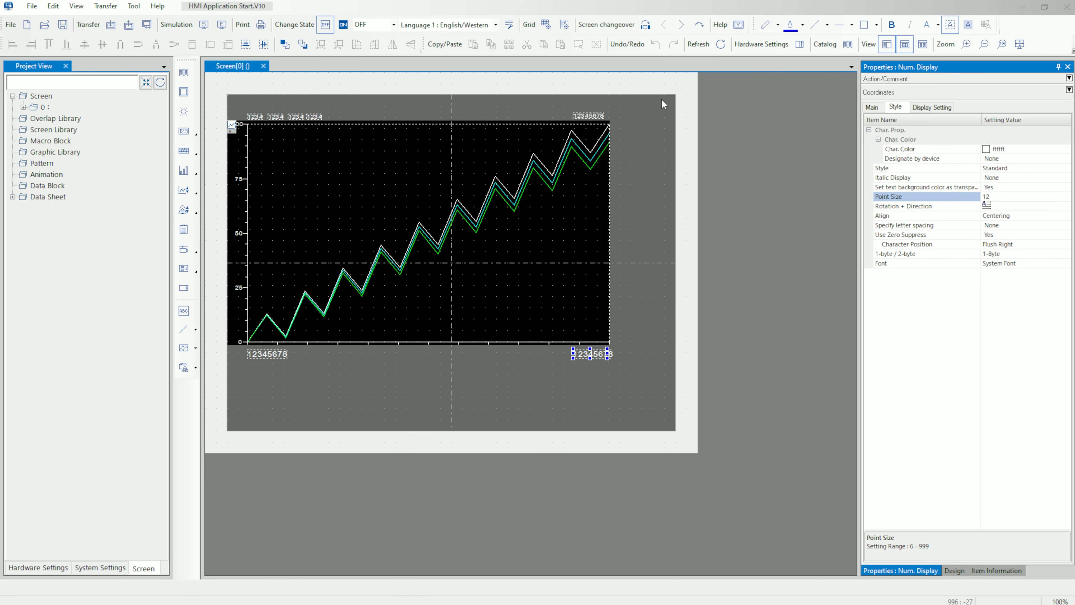
# Set the point size of the eight-digit numerical display above the graph's upper right corner to 12
pyautogui.click(588, 115)
pyautogui.click(987, 196)
pyautogui.write('12')
pyautogui.press('Return')
# Set the point size of the third and fourth four-digit displays above the graph to 12
pyautogui.click(296, 115)
pyautogui.click(986, 196)
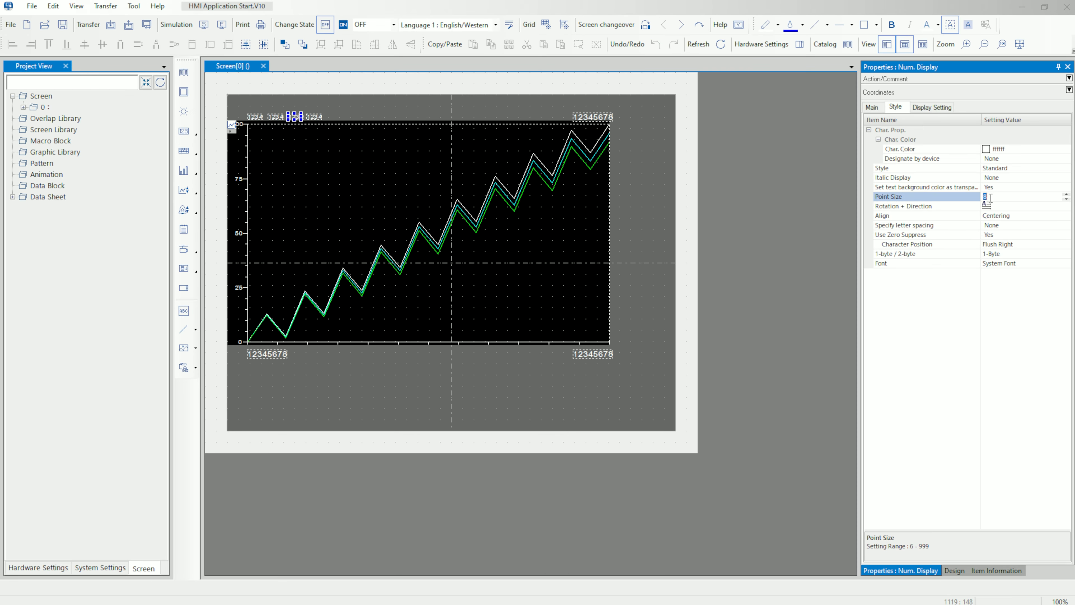
pyautogui.write('12')
pyautogui.press('Return')
pyautogui.click(315, 116)
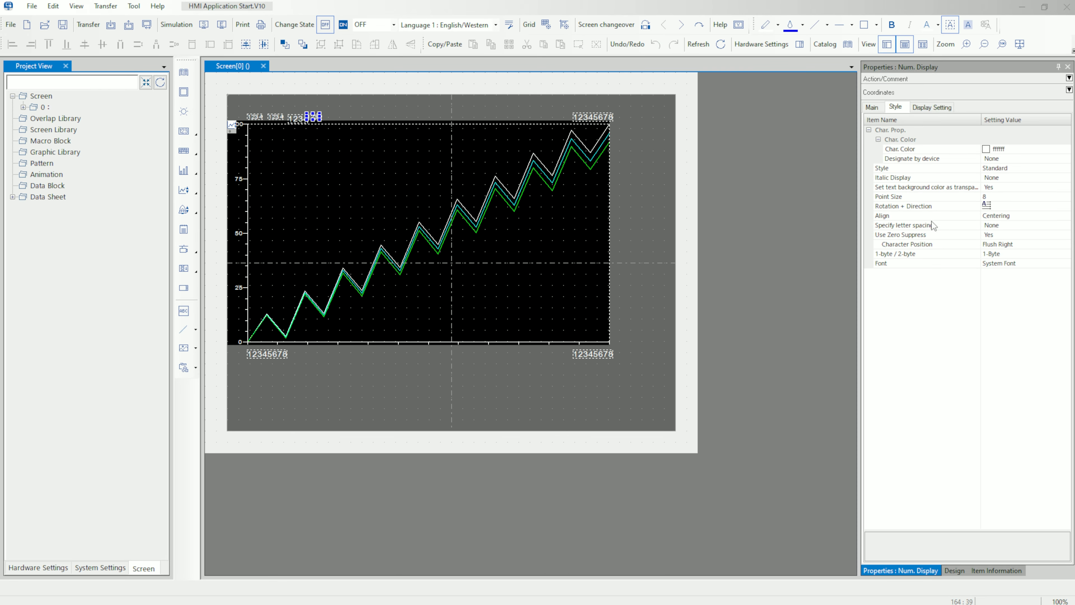
pyautogui.click(988, 197)
pyautogui.write('12')
pyautogui.press('Return')
# Set the point size of the first and second four-digit displays above the graph to 12
pyautogui.click(276, 115)
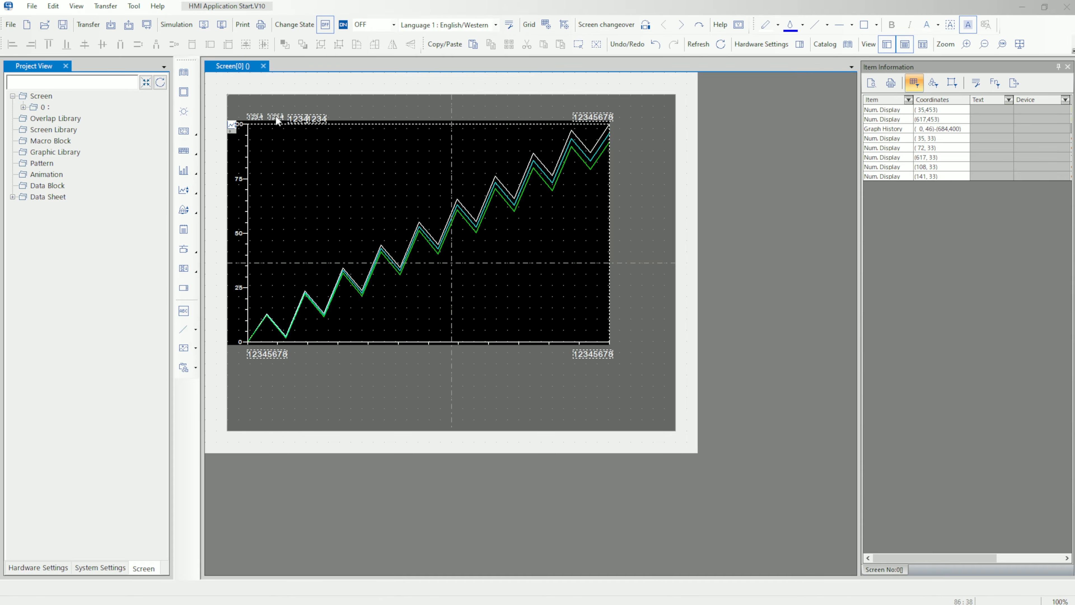
pyautogui.click(987, 197)
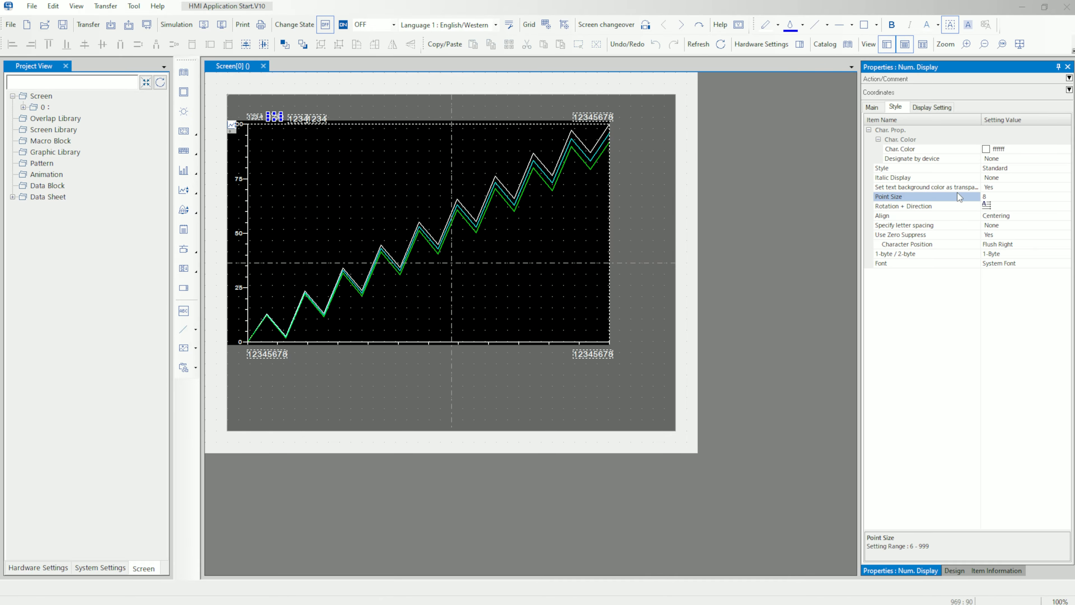
pyautogui.write('12')
pyautogui.press('Return')
pyautogui.click(254, 116)
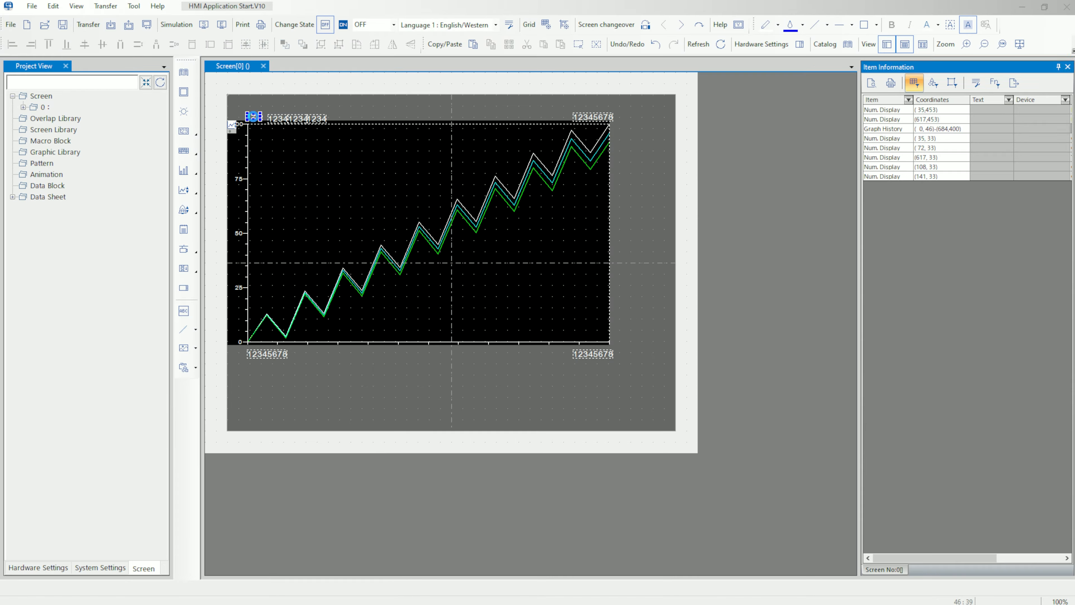
pyautogui.click(986, 197)
pyautogui.write('12')
pyautogui.press('Return')
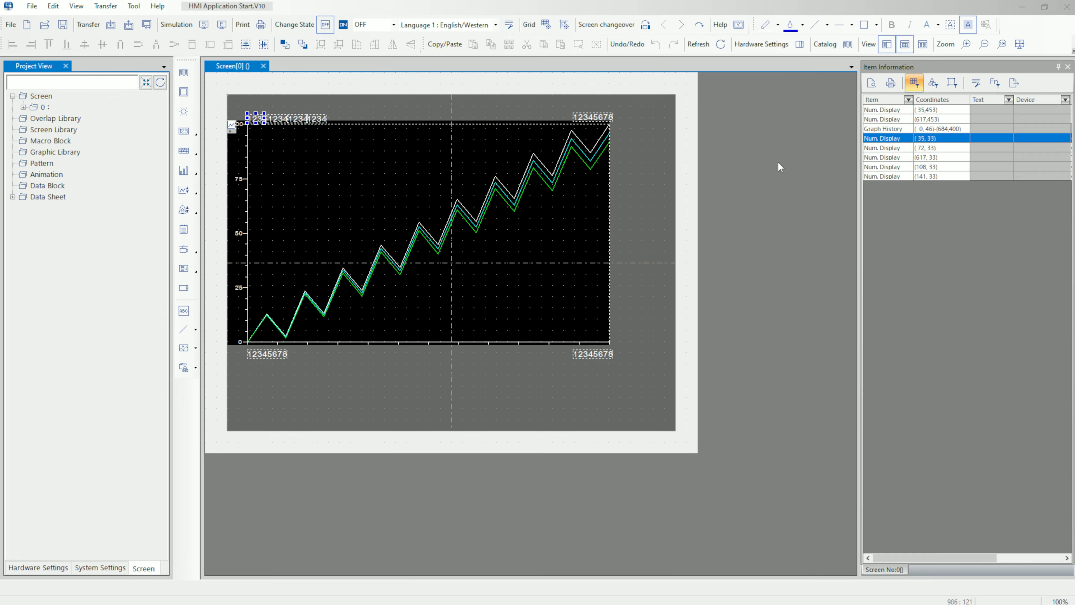
pyautogui.click(780, 164)
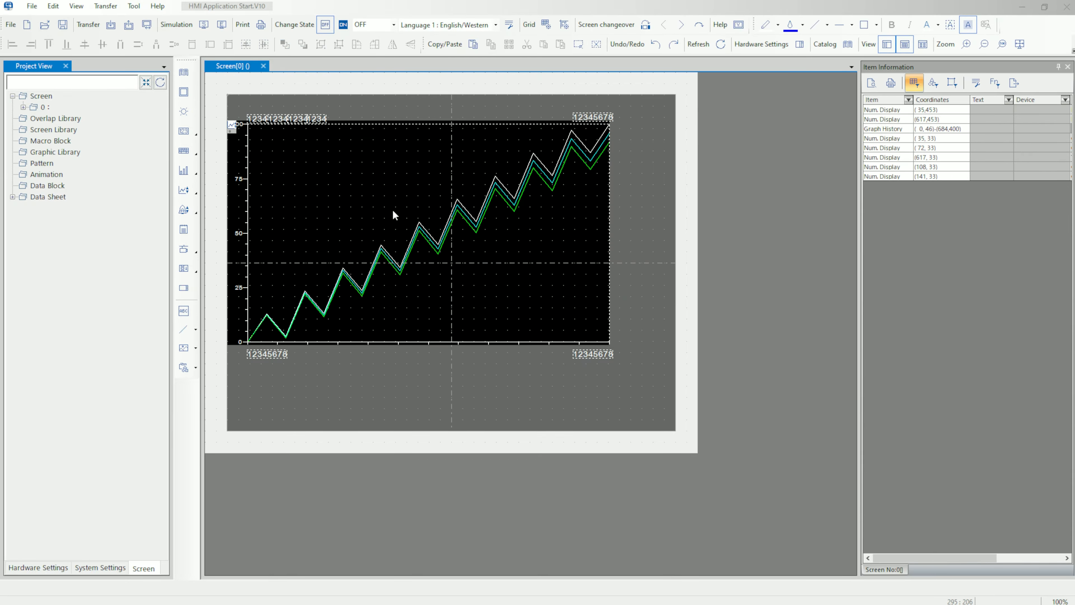
# Set the graph history's points to display to 720 and widen the graph by extending its right edge
pyautogui.click(468, 193)
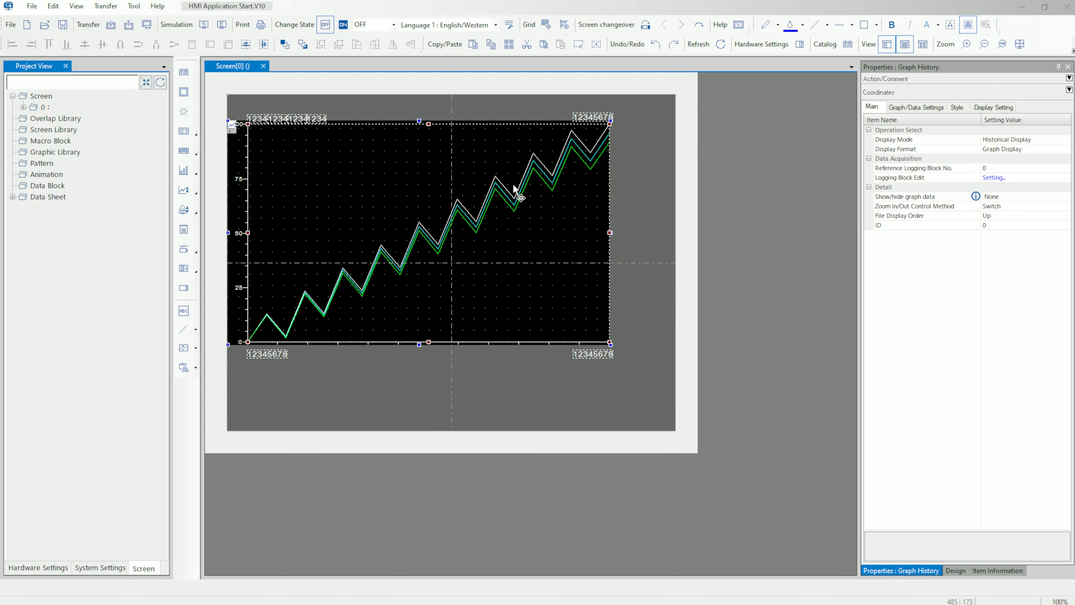
pyautogui.click(916, 107)
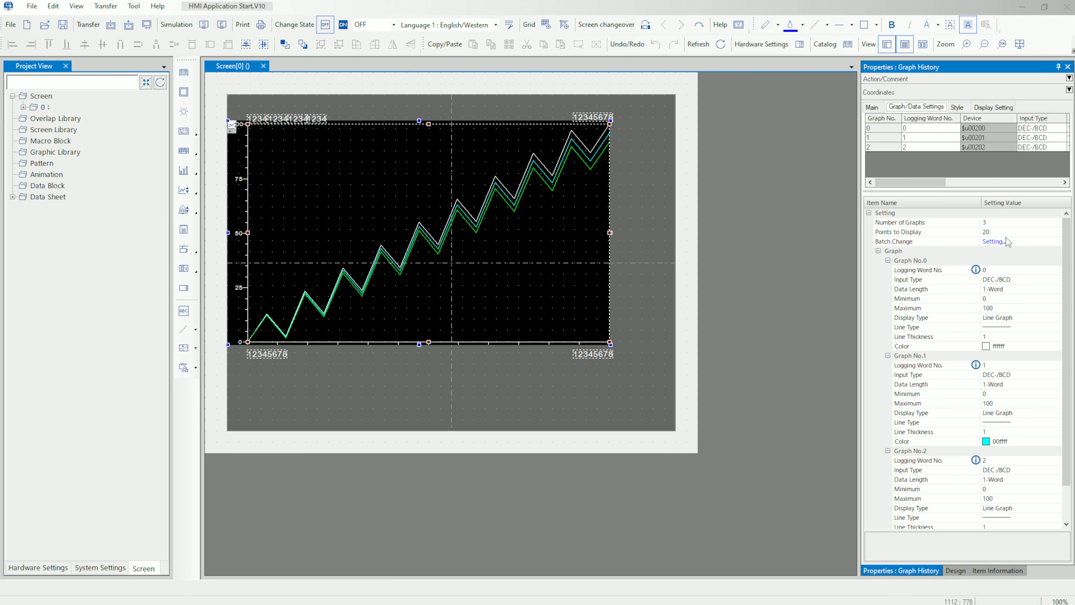
pyautogui.click(988, 232)
pyautogui.click(988, 231)
pyautogui.write('7')
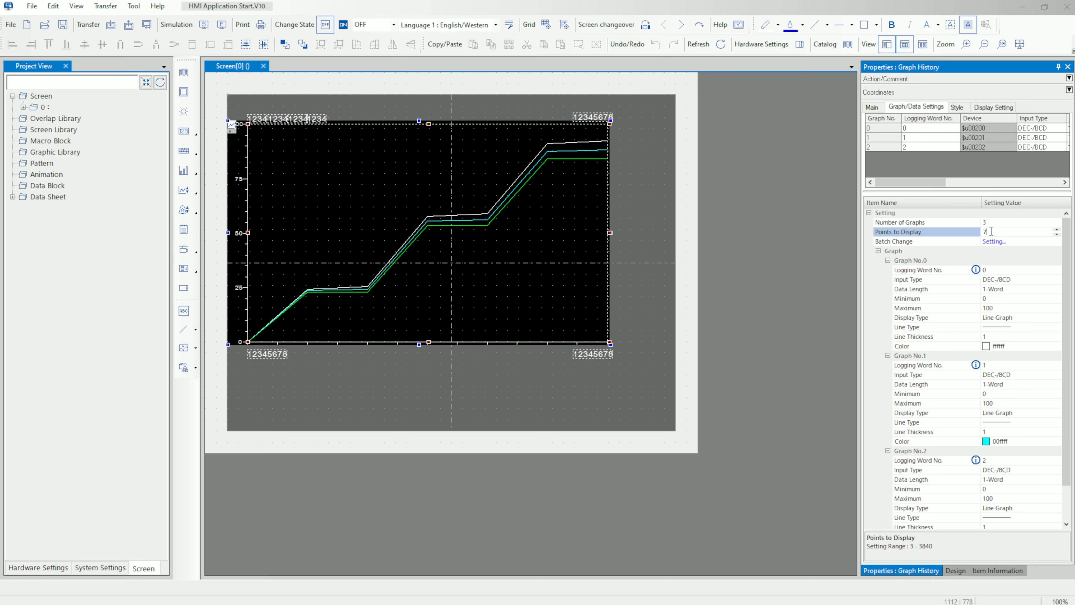
pyautogui.write('20')
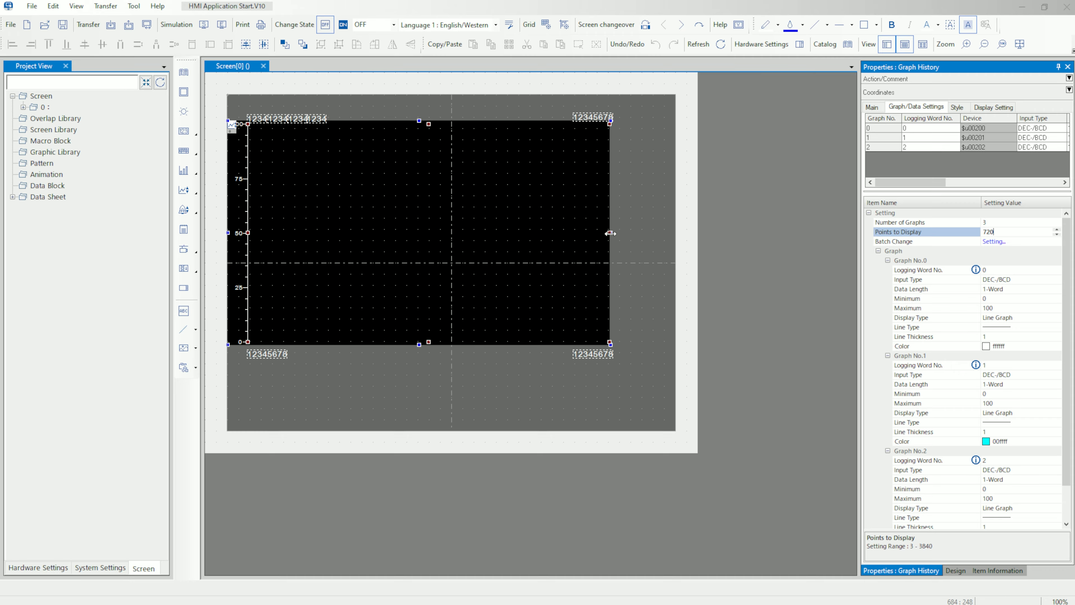
pyautogui.moveTo(611, 233); pyautogui.dragTo(654, 233)
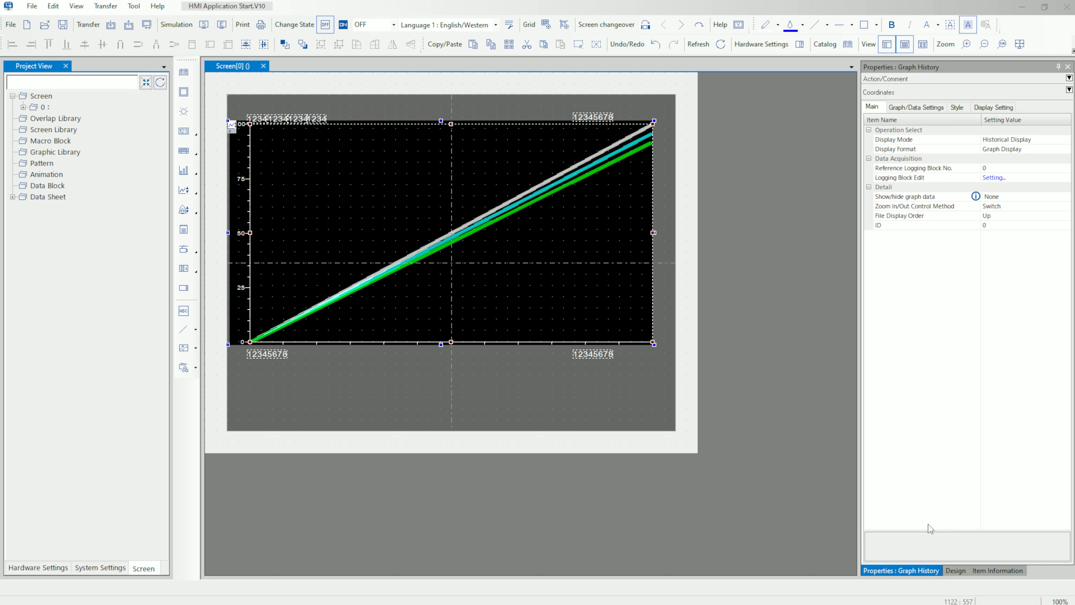
# Show the graph history's data settings in a widened properties pane and set graph 2's input type to FLOAT
pyautogui.click(901, 108)
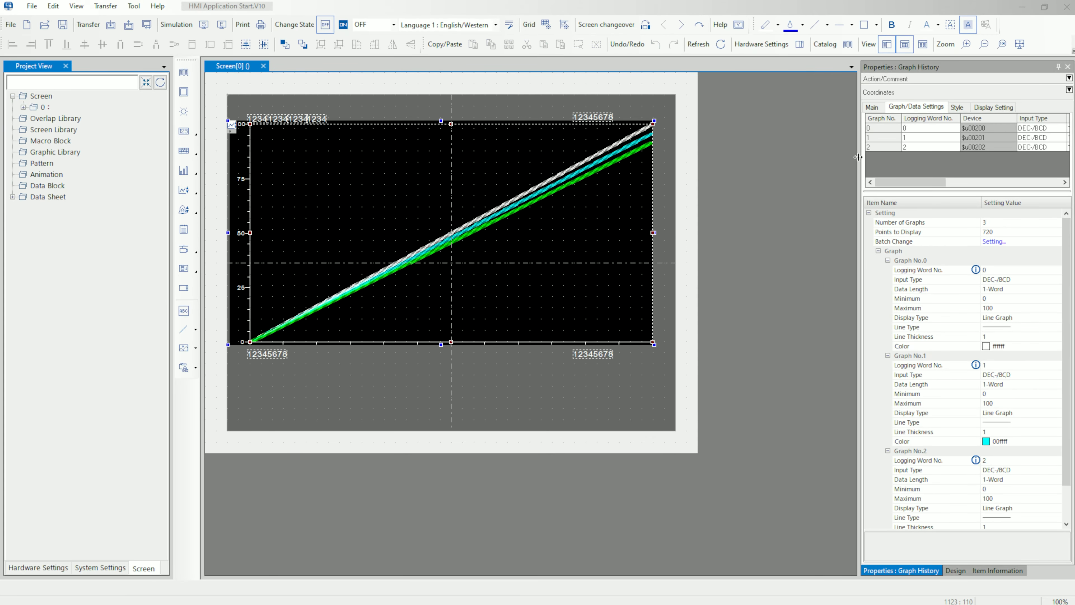
pyautogui.moveTo(859, 156); pyautogui.dragTo(674, 155)
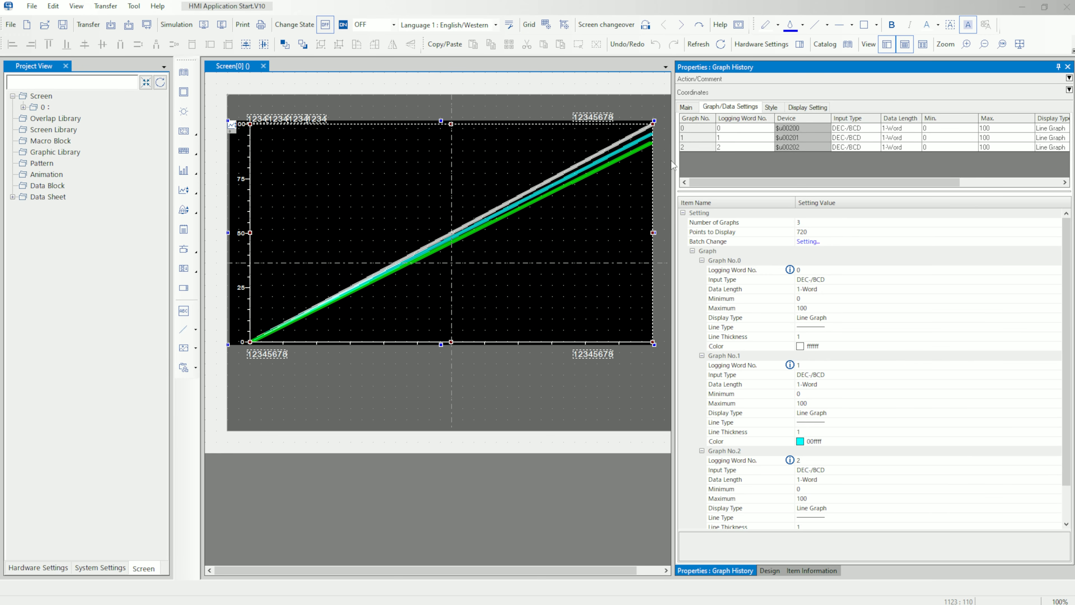
pyautogui.click(49, 460)
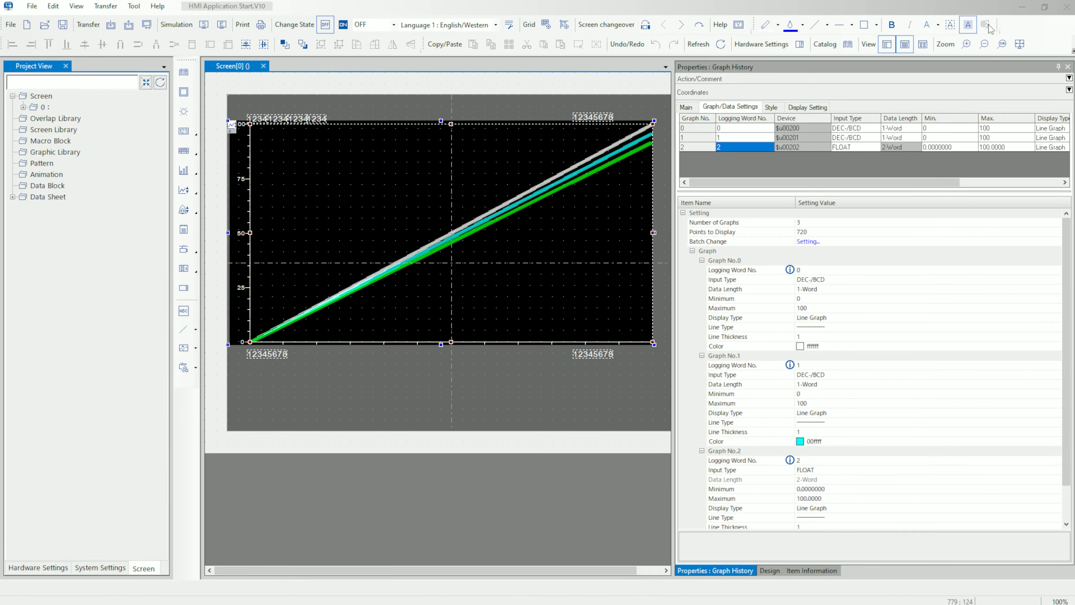
# Try changing graph 2's logging word number and return it to 2
pyautogui.click(773, 146)
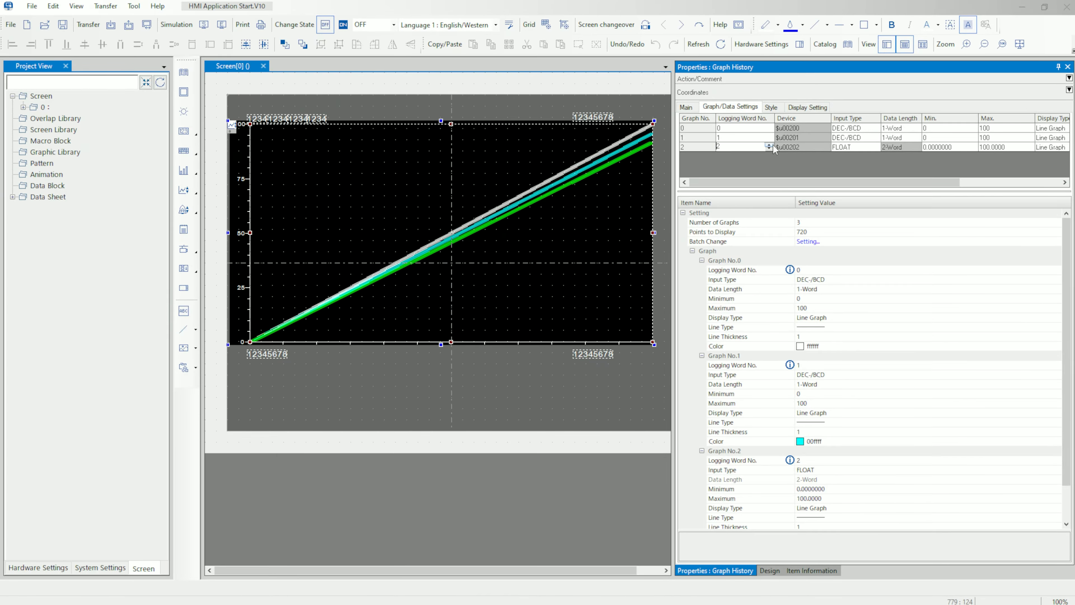
pyautogui.click(773, 144)
pyautogui.click(774, 149)
pyautogui.click(772, 171)
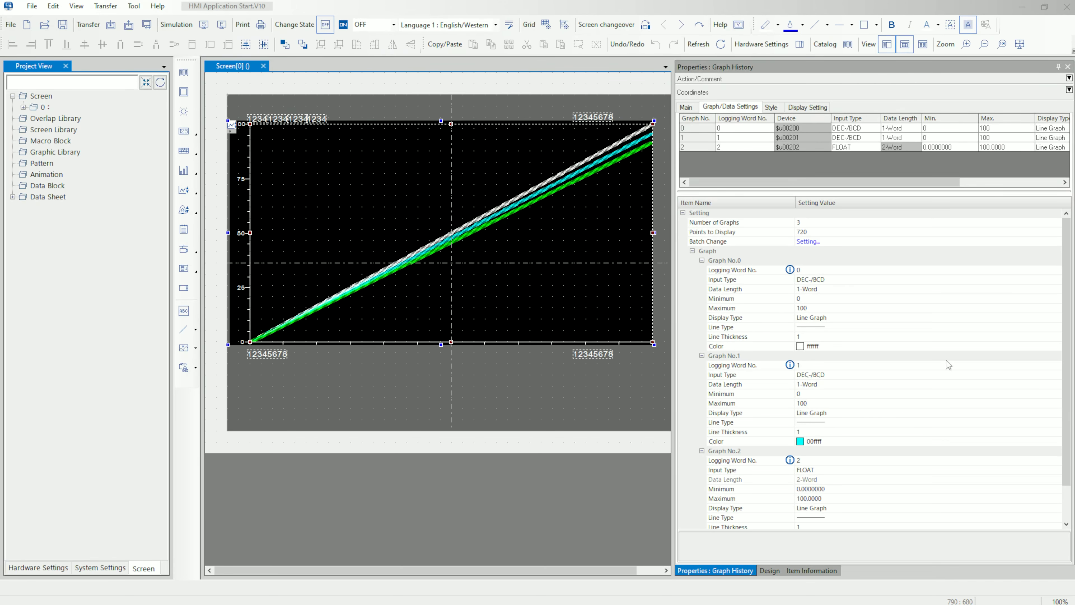
# Examine the maximum value, display type, line type and line thickness options available for the three graphs
pyautogui.click(1004, 134)
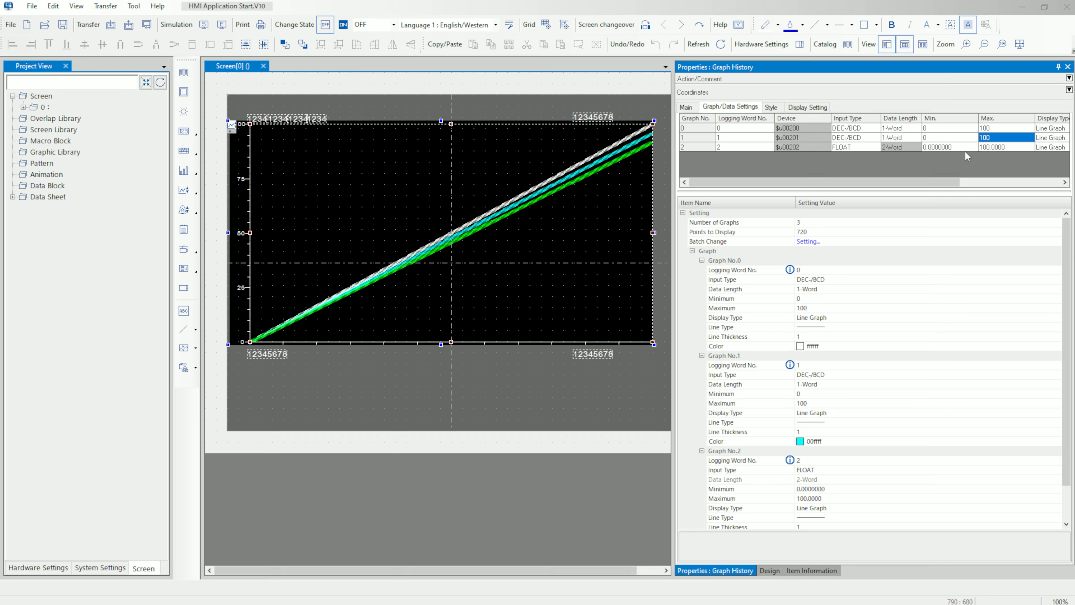
pyautogui.moveTo(920, 182); pyautogui.dragTo(1018, 170)
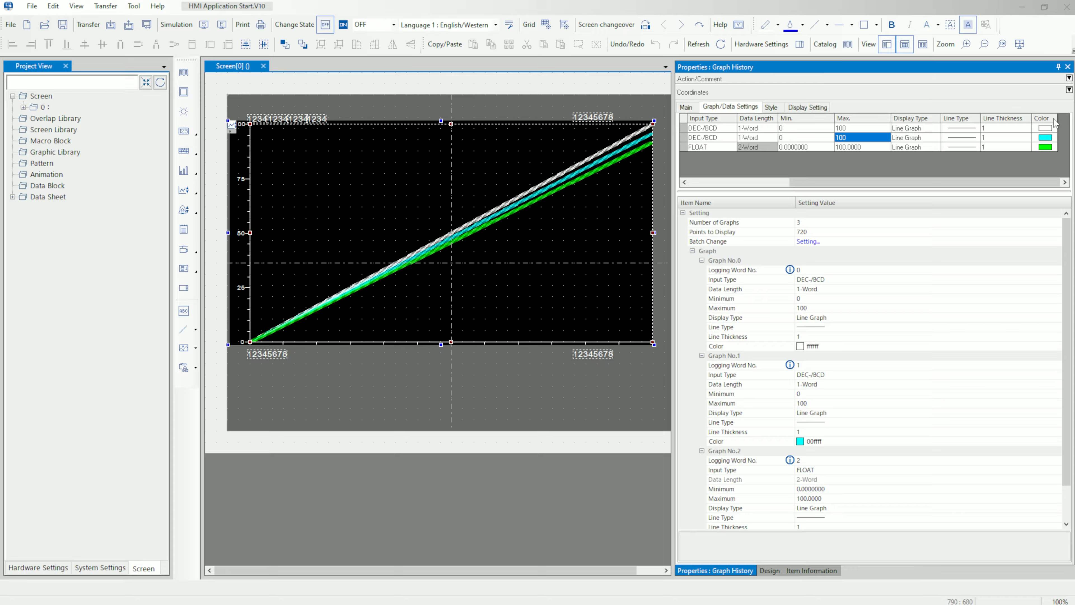
pyautogui.click(916, 129)
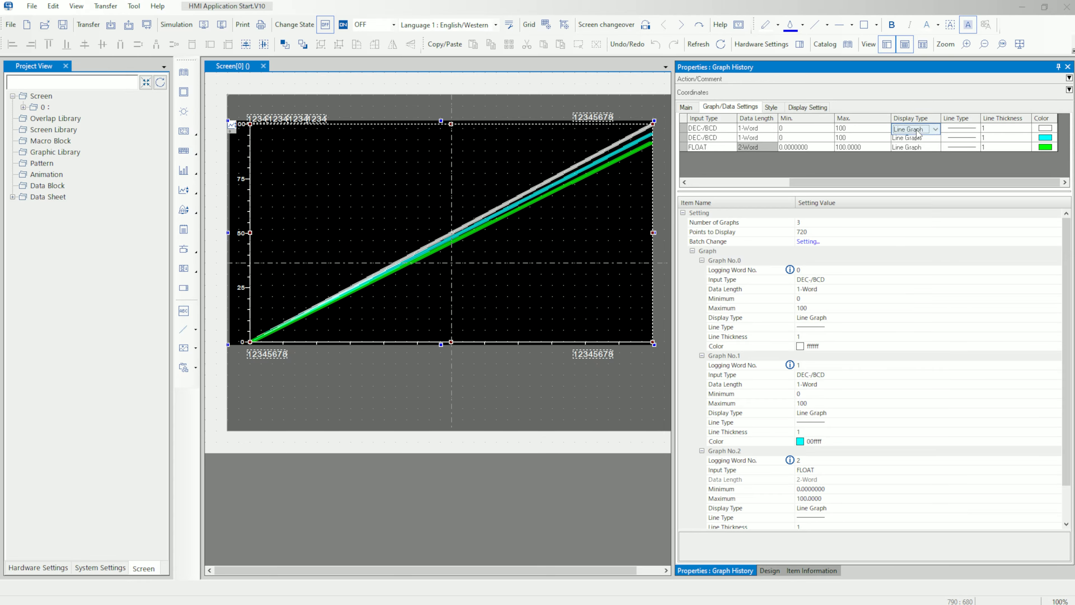
pyautogui.click(916, 130)
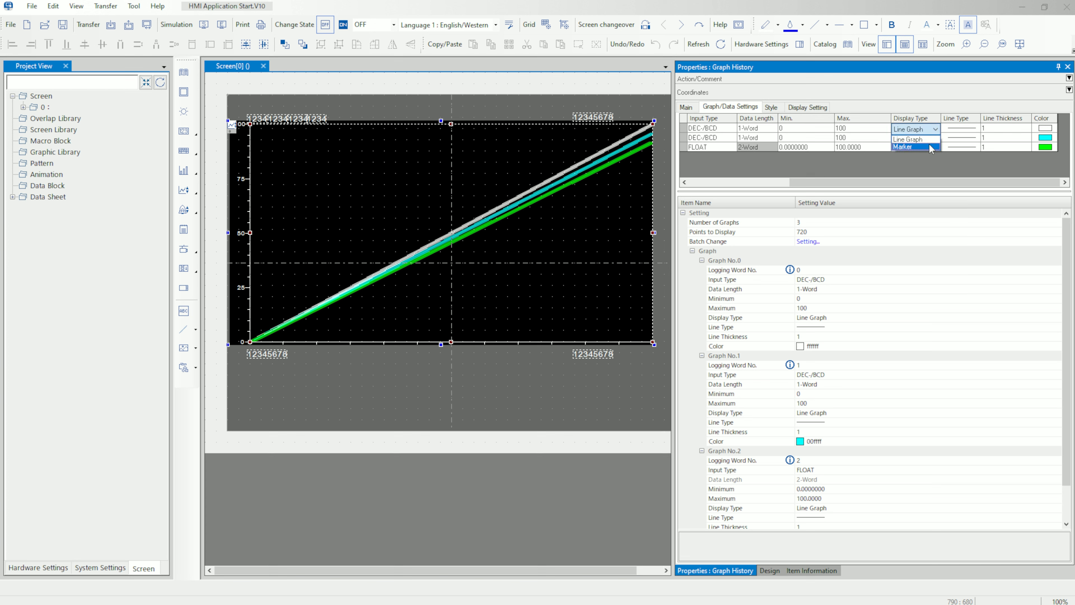
pyautogui.click(1015, 147)
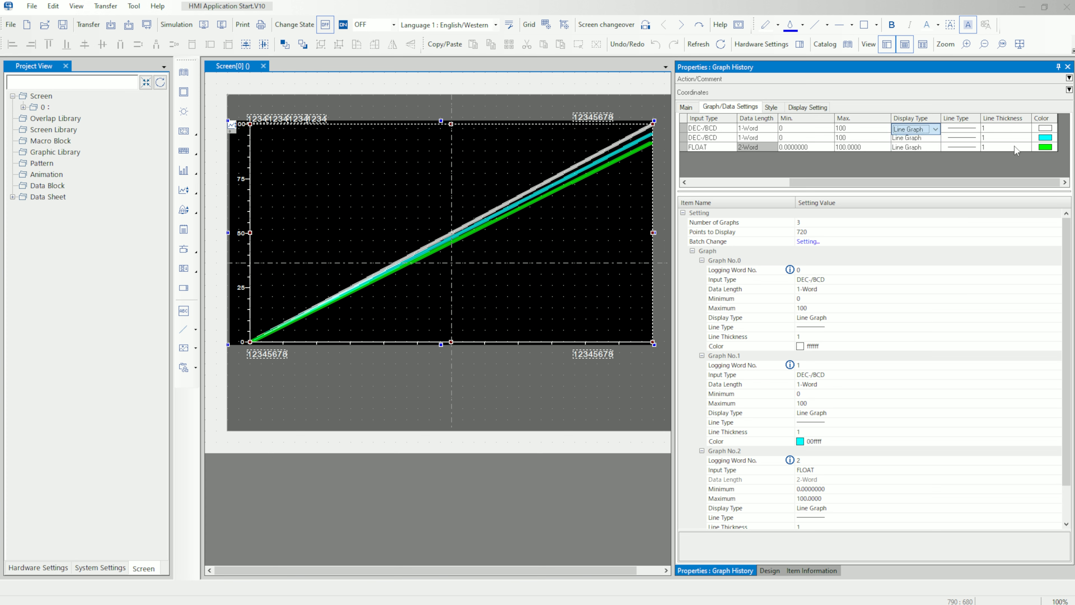
pyautogui.click(971, 132)
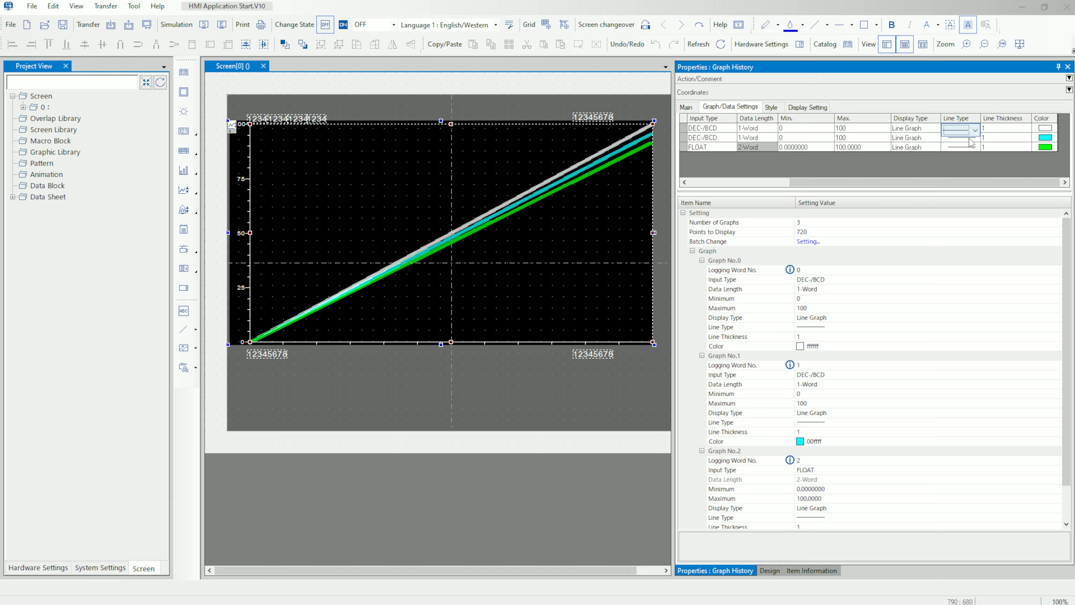
pyautogui.click(962, 131)
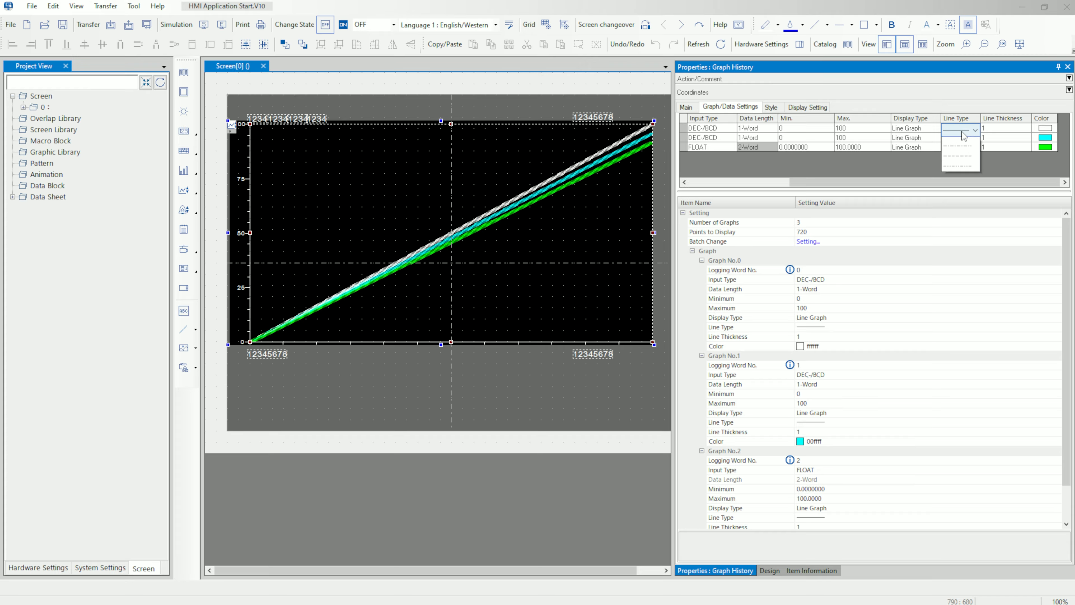
pyautogui.click(1016, 134)
pyautogui.click(1012, 128)
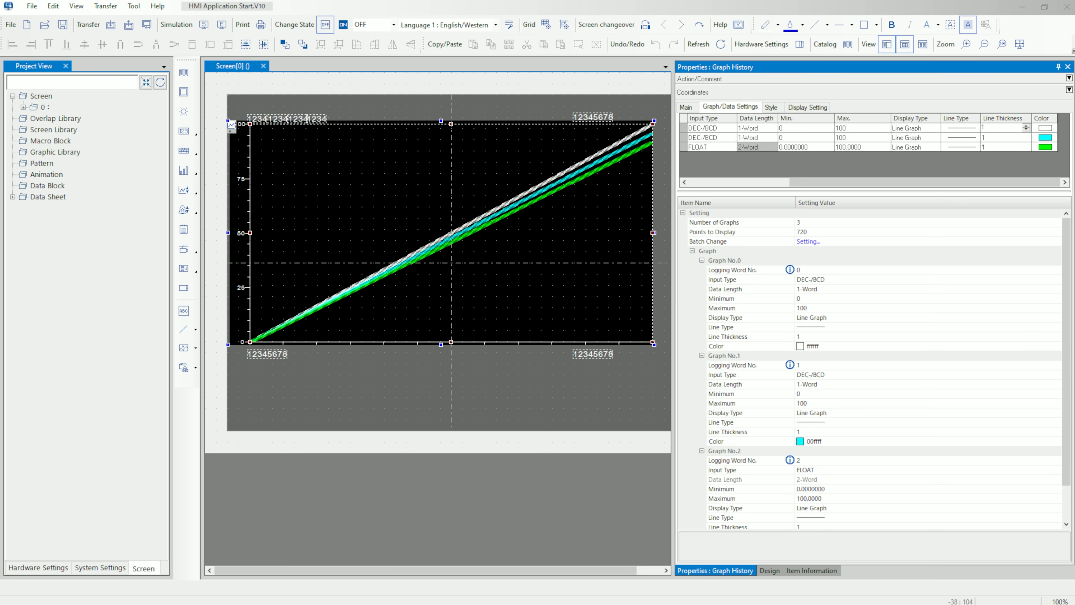
pyautogui.click(110, 171)
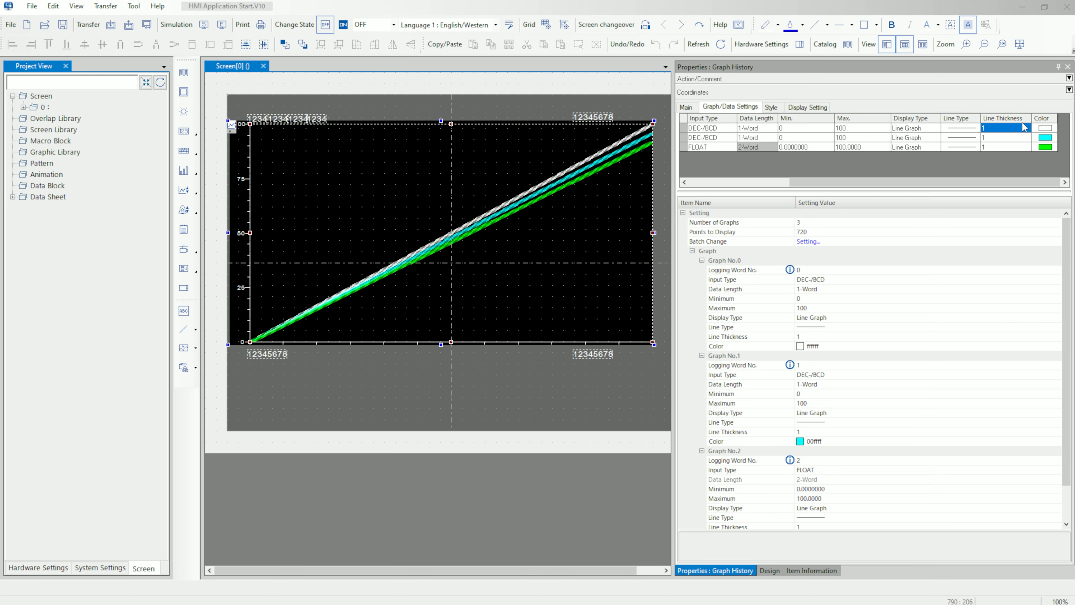
# Change the line color of graph 2 to orange-red
pyautogui.click(1045, 147)
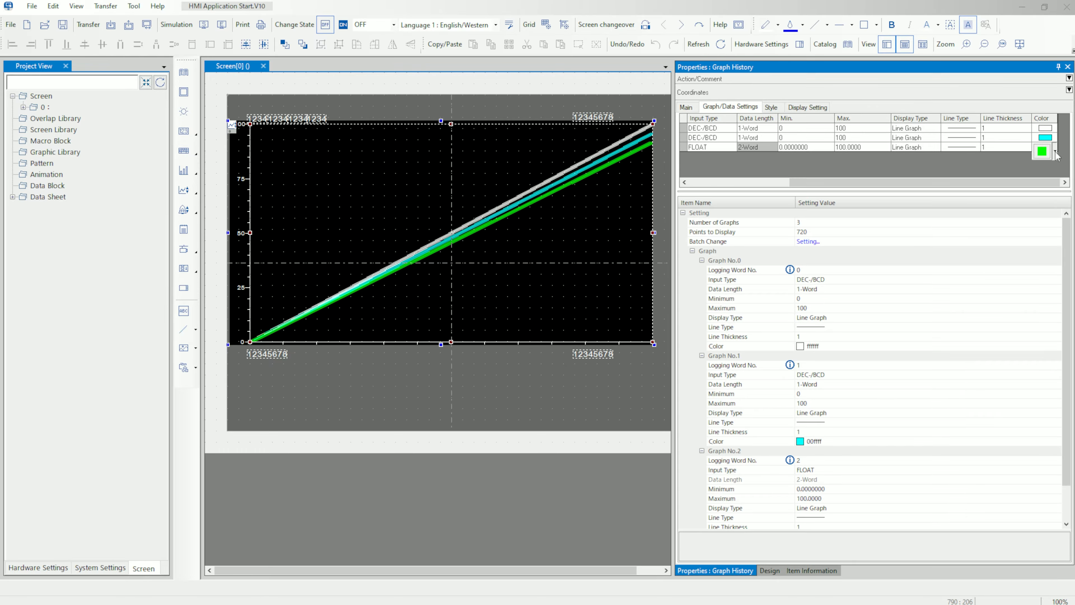
pyautogui.click(1055, 151)
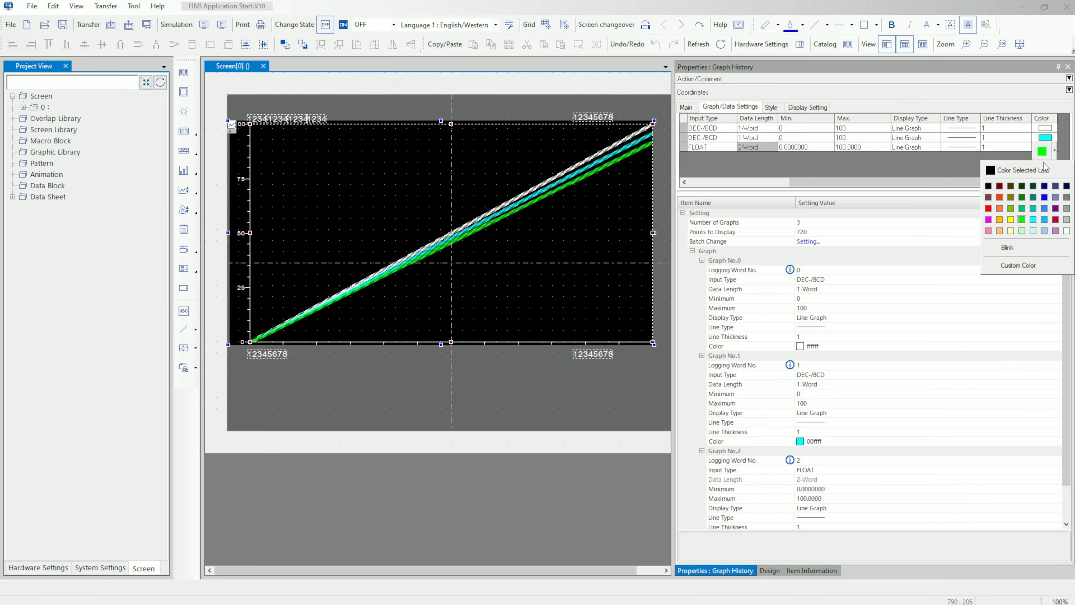
pyautogui.click(1000, 197)
pyautogui.click(1015, 168)
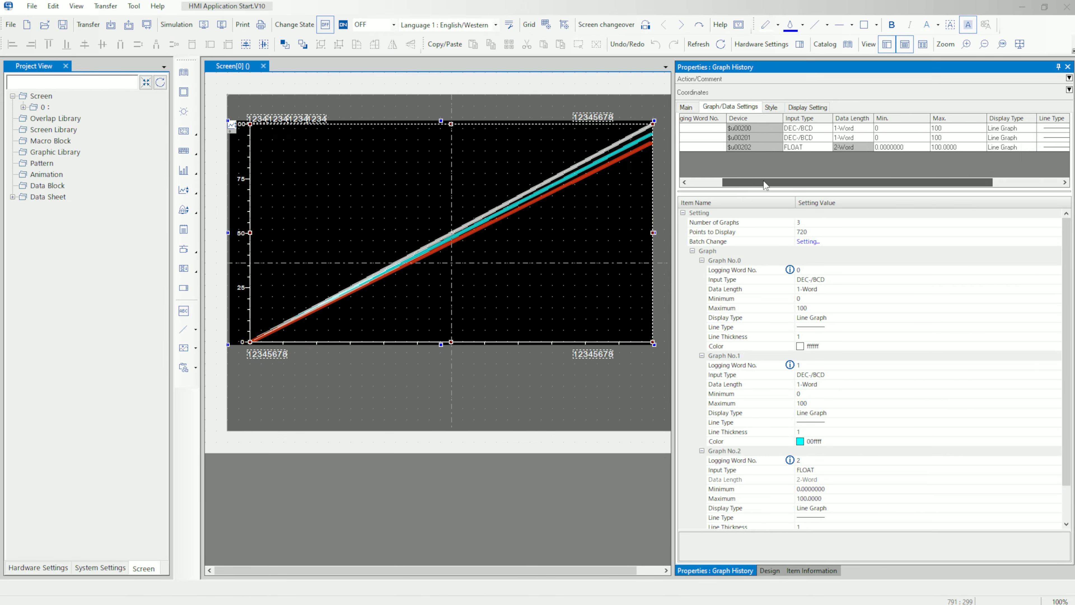
# Set the graph history's display mode to Pen Recorder in its style settings
pyautogui.click(771, 108)
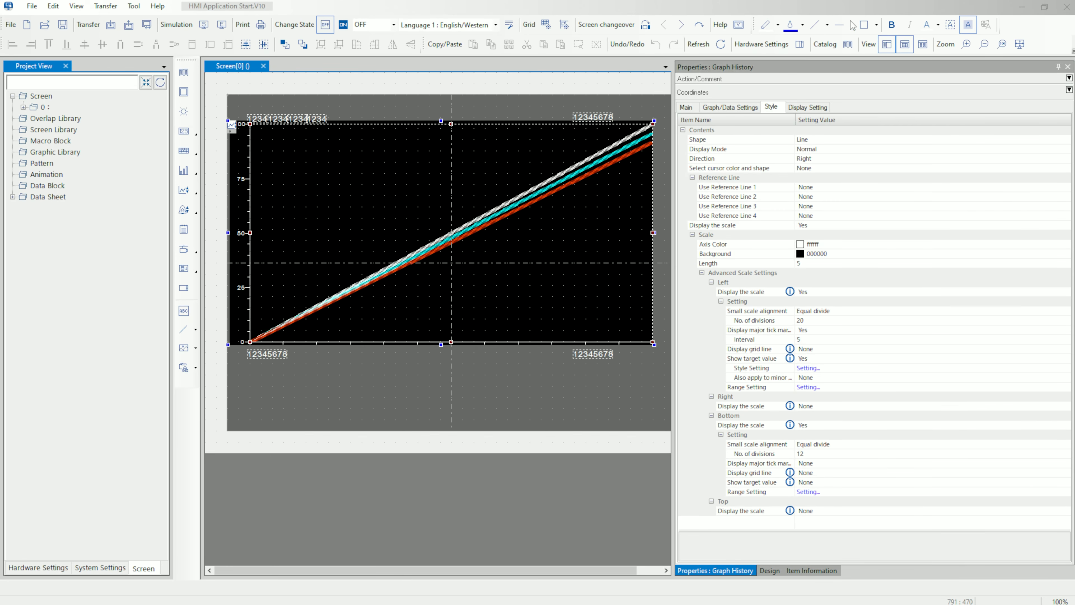
pyautogui.click(830, 148)
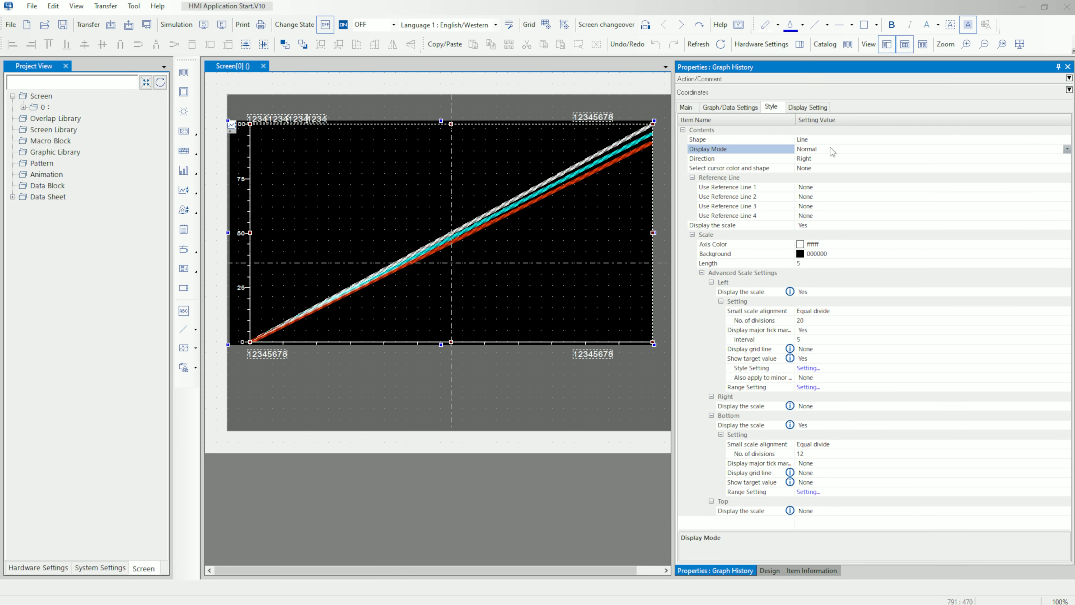
pyautogui.click(1067, 149)
pyautogui.click(1044, 170)
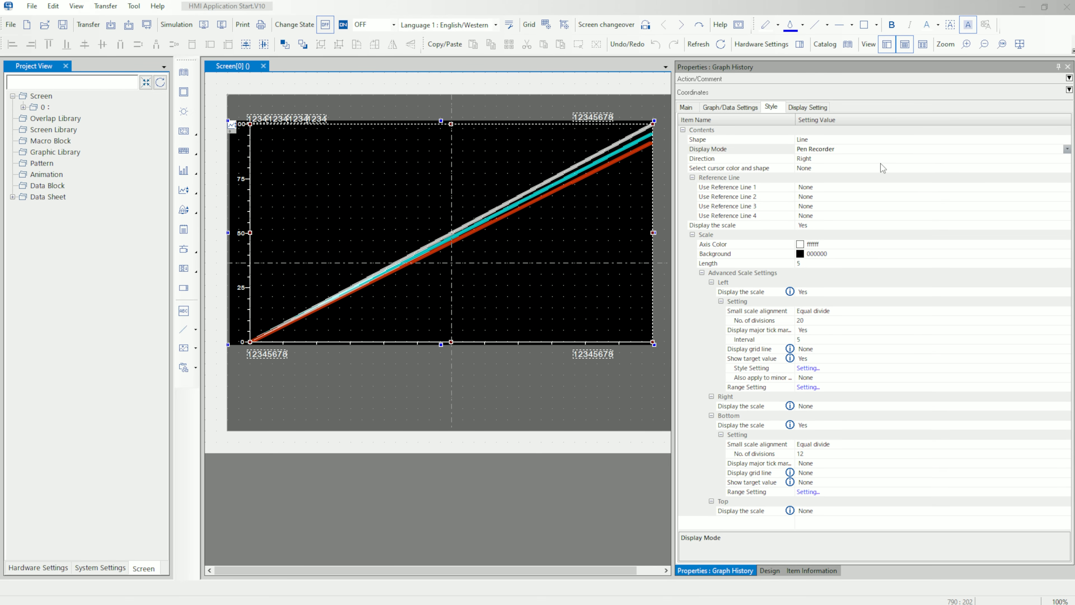
# Enable reference line 1 on the graph history and set its value to 50
pyautogui.doubleClick(836, 185)
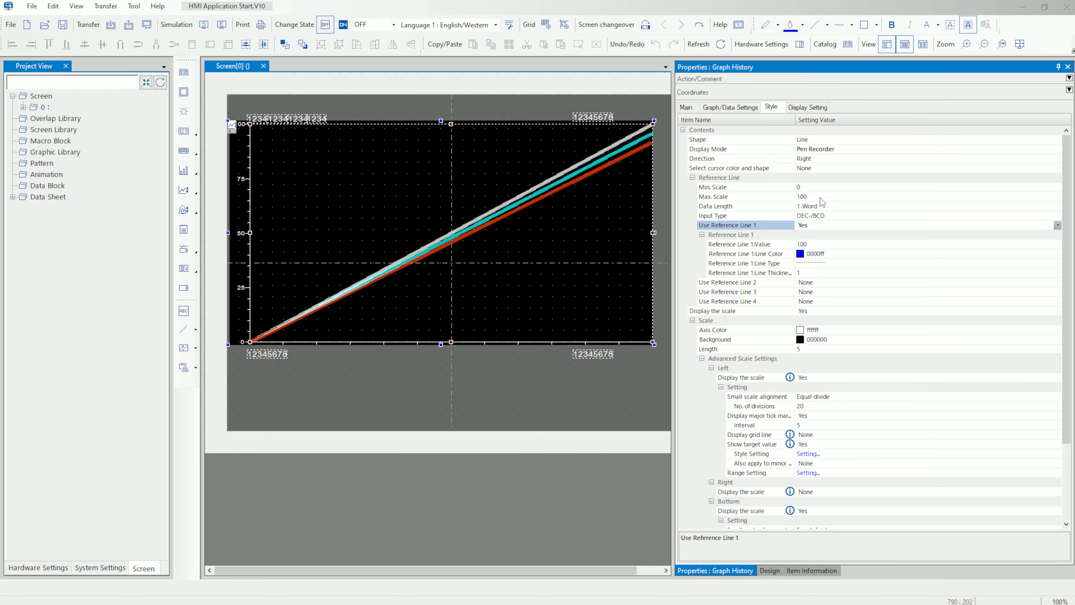
pyautogui.click(815, 246)
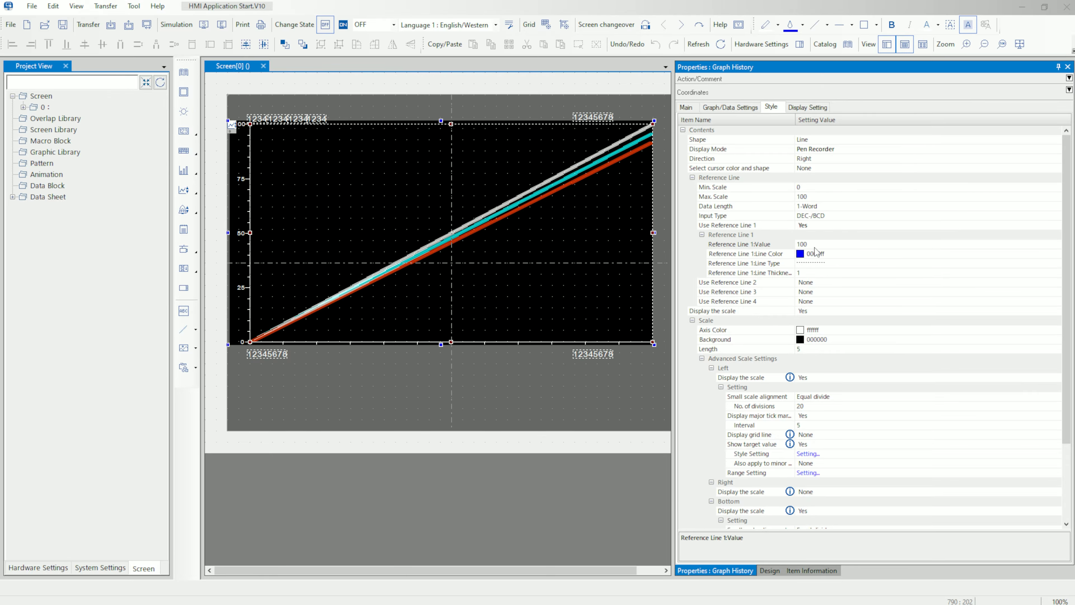
pyautogui.doubleClick(895, 255)
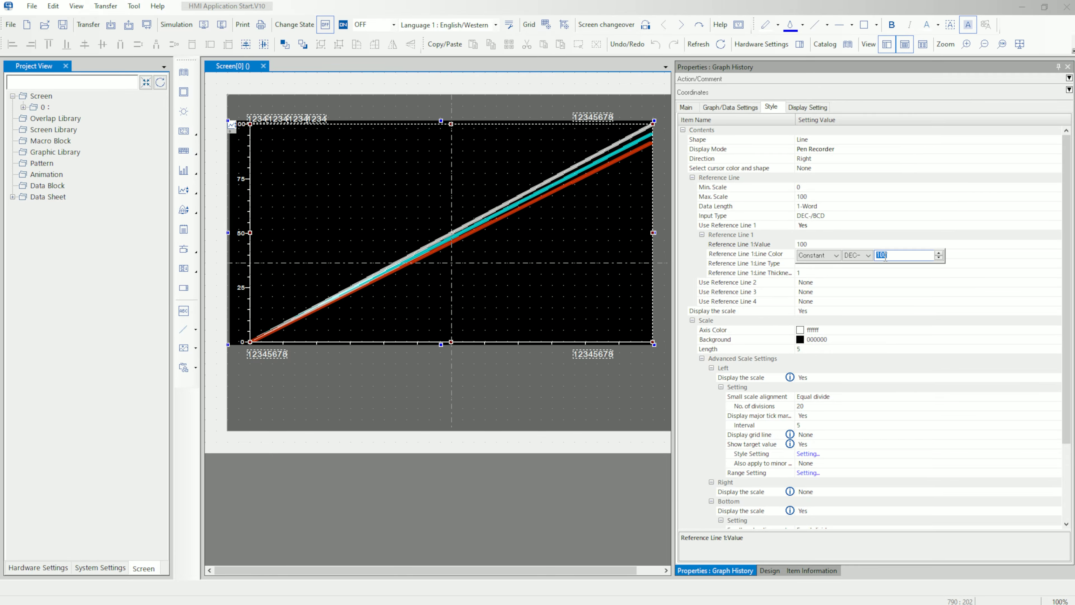
pyautogui.write('50')
pyautogui.press('Return')
pyautogui.click(861, 281)
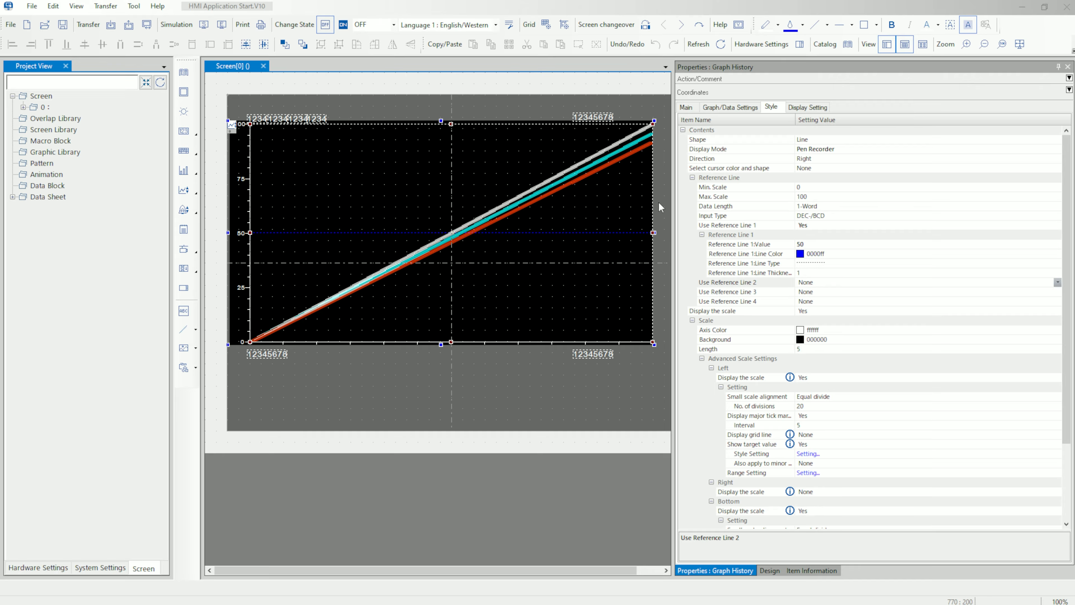
# Display a scale on the graph's right side and set its number of divisions to 20
pyautogui.moveTo(1066, 288); pyautogui.dragTo(1066, 344)
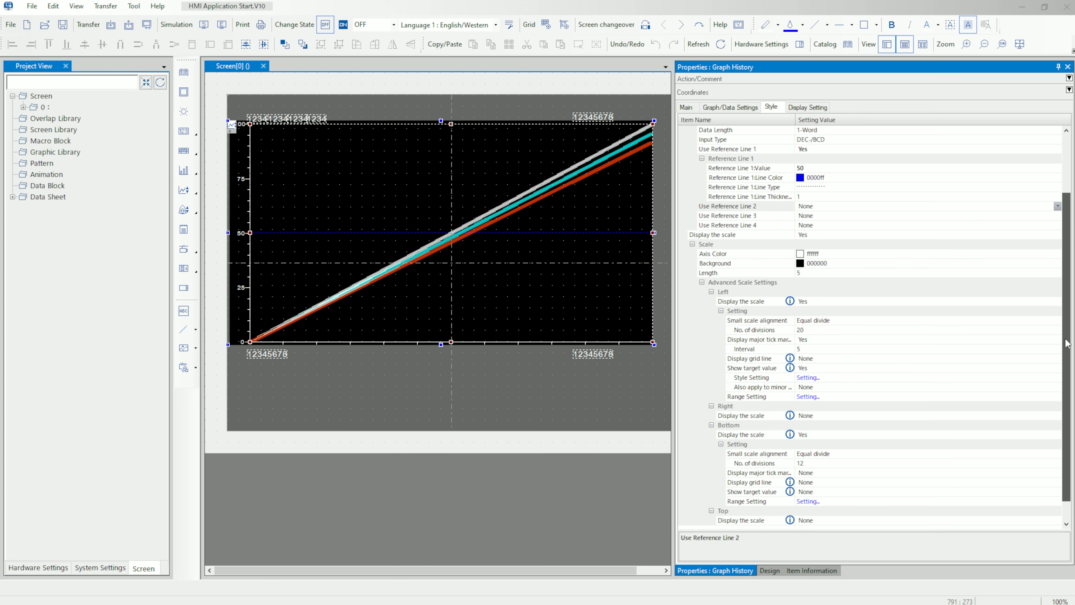
pyautogui.doubleClick(829, 417)
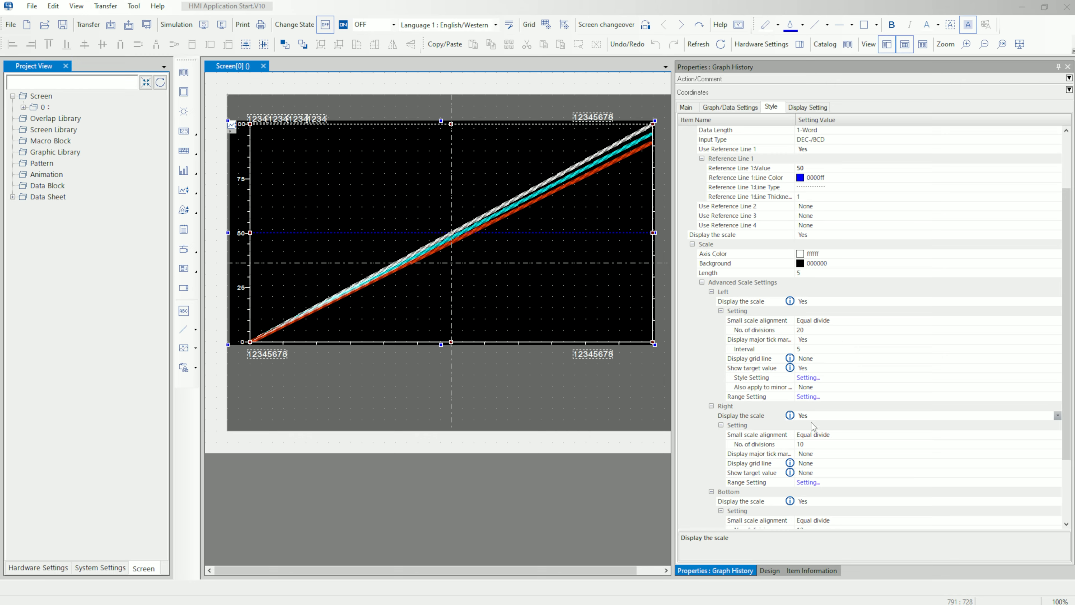
pyautogui.click(804, 444)
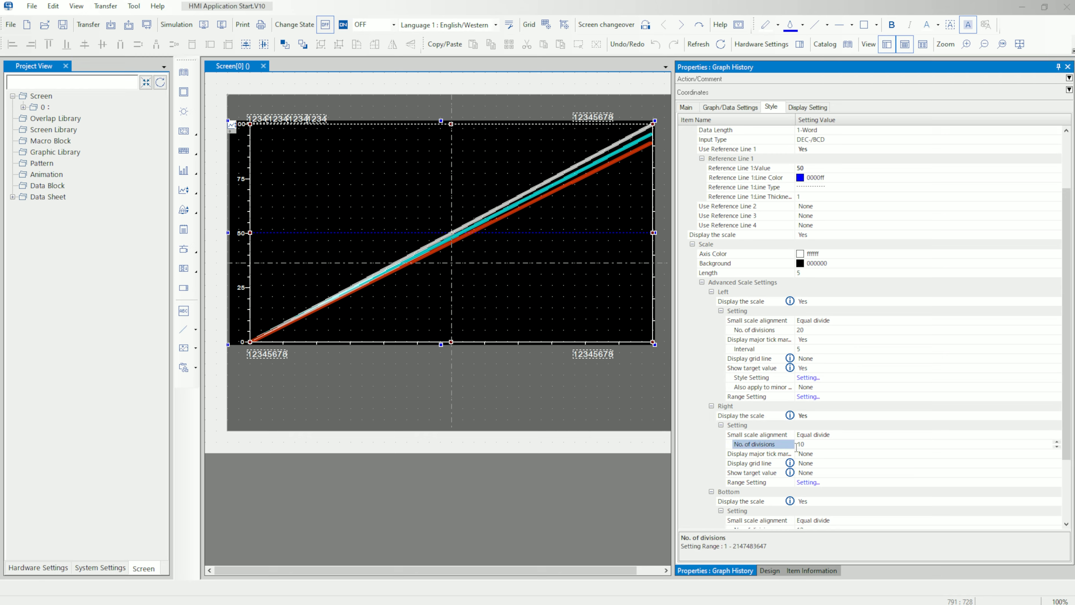
pyautogui.doubleClick(800, 443)
pyautogui.write('20')
pyautogui.press('Return')
# Display major tick marks and target values on the right scale, without applying the values to minor tick marks
pyautogui.doubleClick(810, 454)
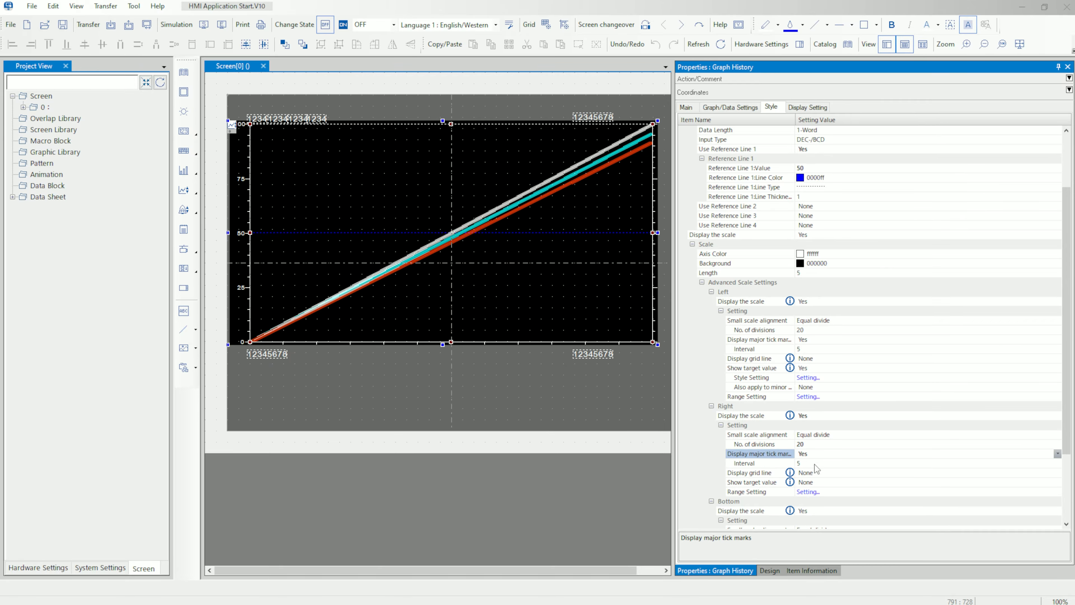
pyautogui.doubleClick(811, 483)
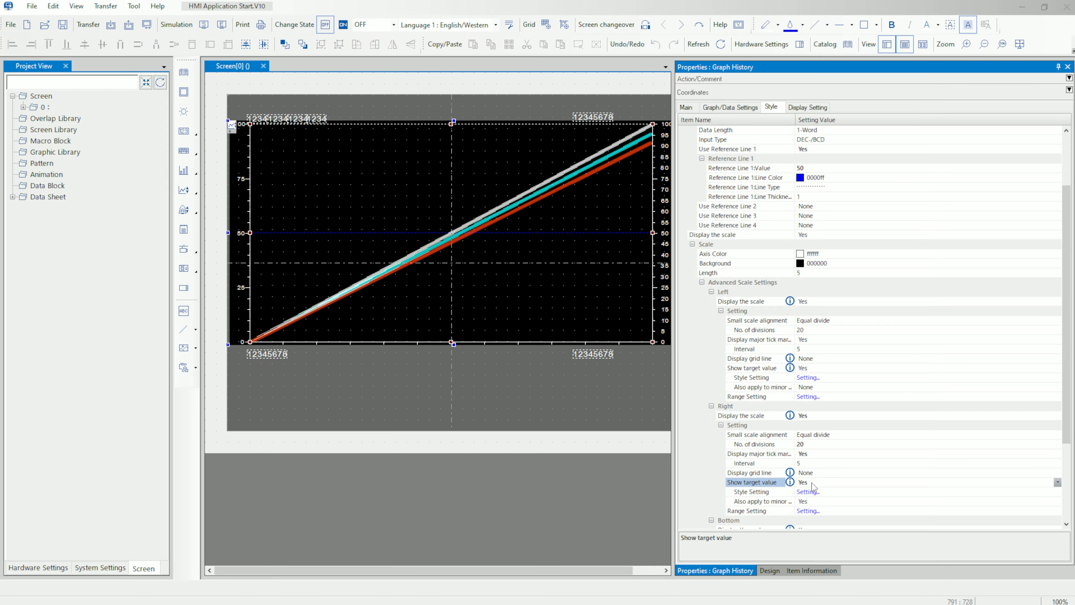
pyautogui.doubleClick(808, 502)
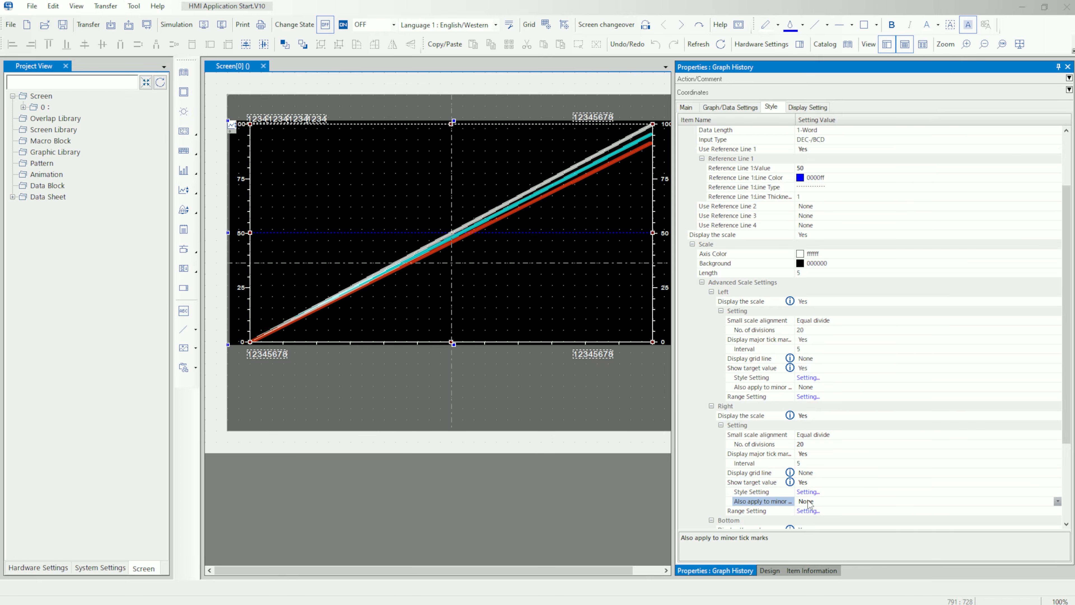
# Enlarge the screen editing area and narrow the graph from its right side so it fits within the screen width
pyautogui.click(10, 459)
pyautogui.moveTo(673, 405); pyautogui.dragTo(718, 406)
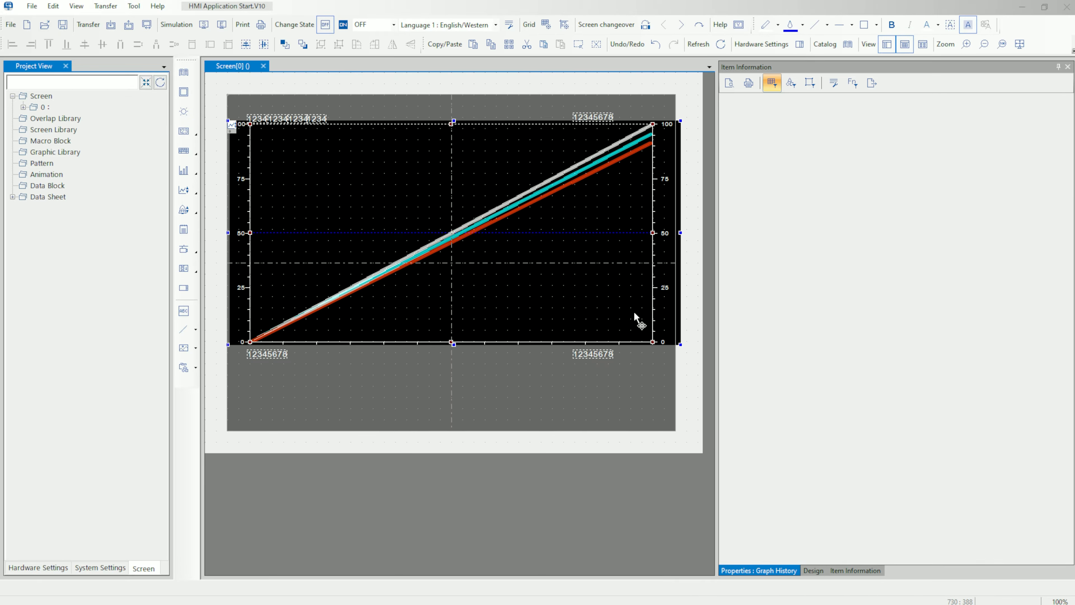
pyautogui.moveTo(635, 313); pyautogui.dragTo(616, 313)
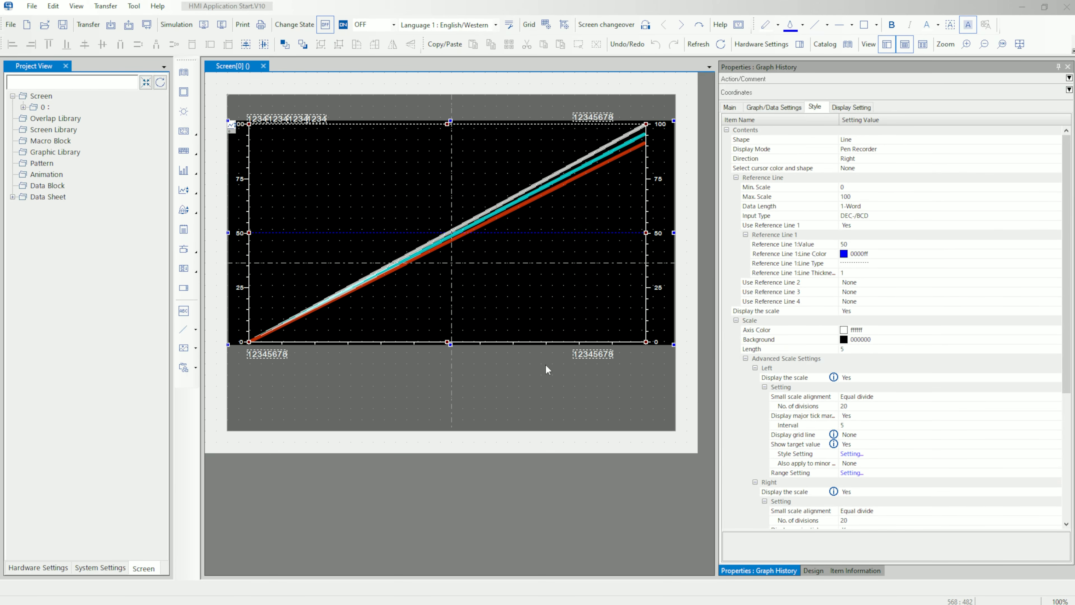
# Move the start and end time displays below the graph and the number displays above it out to the graph's corners
pyautogui.click(578, 360)
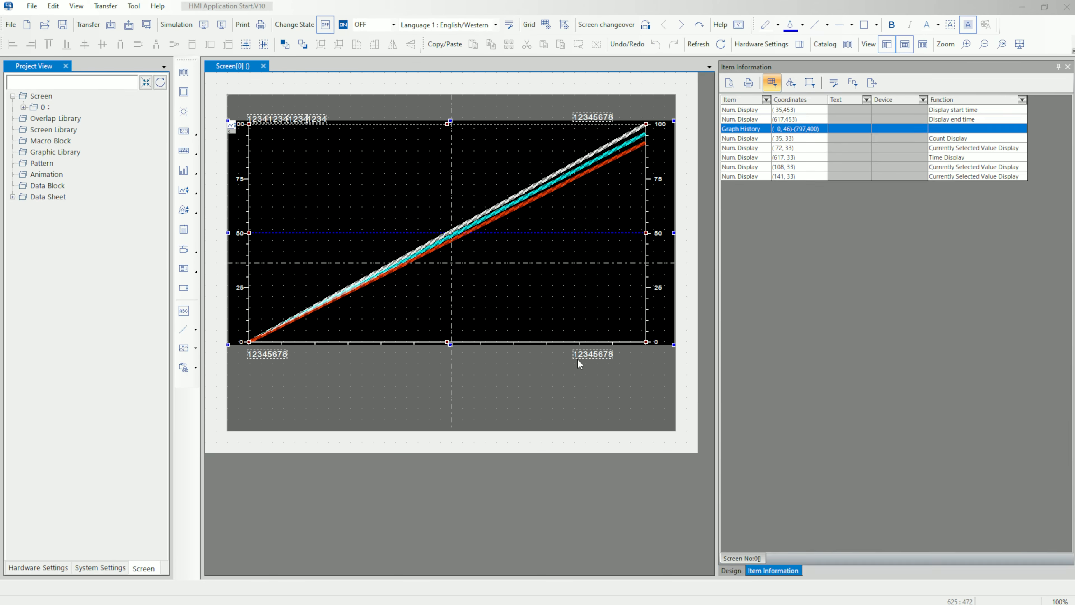
pyautogui.click(579, 363)
pyautogui.moveTo(584, 357); pyautogui.dragTo(645, 354)
pyautogui.moveTo(266, 355); pyautogui.dragTo(249, 352)
pyautogui.moveTo(334, 128); pyautogui.dragTo(308, 120)
pyautogui.moveTo(539, 109); pyautogui.dragTo(667, 118)
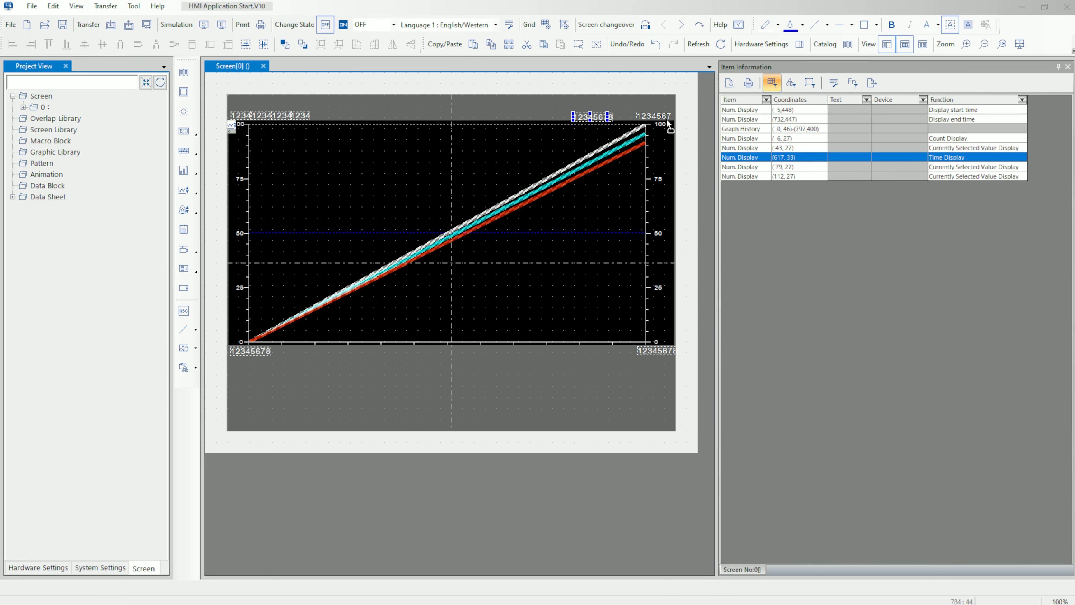
# Fine-tune the end time display to (722,447) and the time display to (726,31), just inside the screen's right edge
pyautogui.click(585, 479)
pyautogui.click(644, 350)
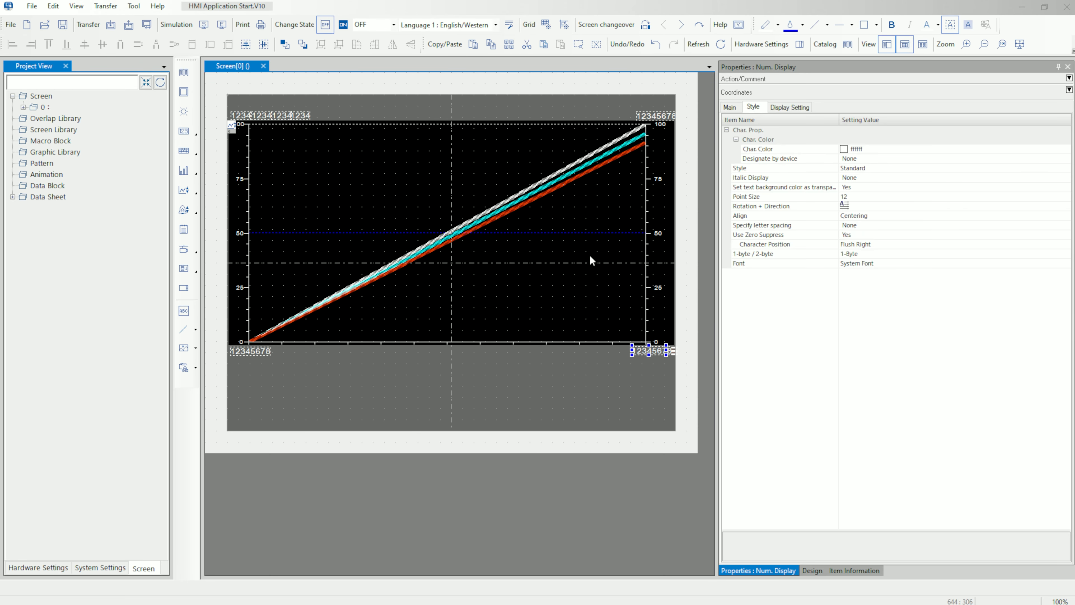
pyautogui.click(647, 118)
pyautogui.click(589, 391)
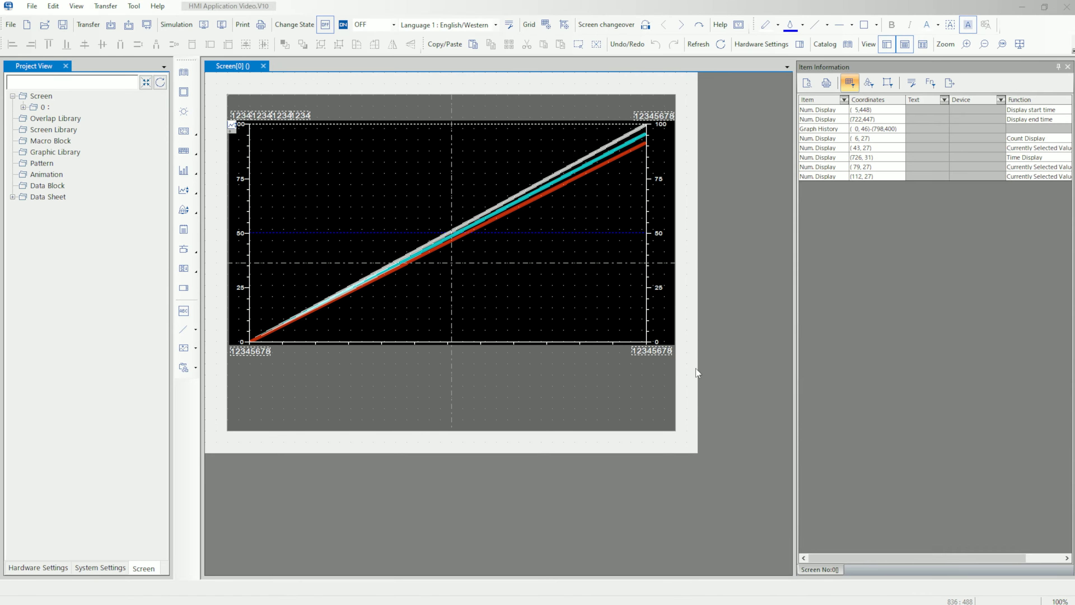
# Copy the graph and all its number displays from HMI Application Video.V10, and switch to the HMI Application Start.V10 project
pyautogui.moveTo(690, 368); pyautogui.dragTo(215, 97)
pyautogui.rightClick(391, 156)
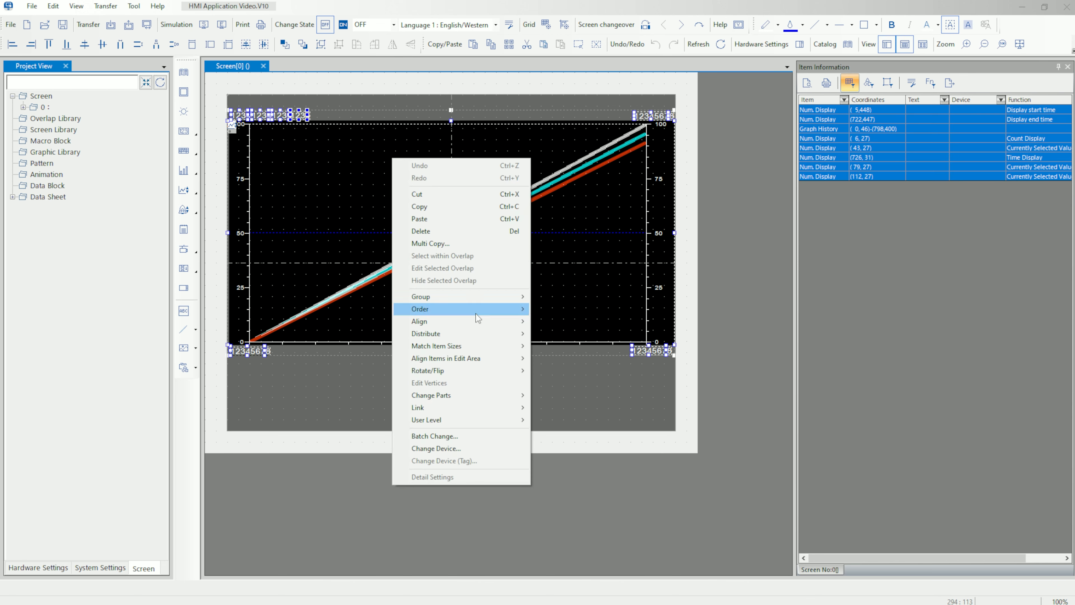
pyautogui.click(496, 208)
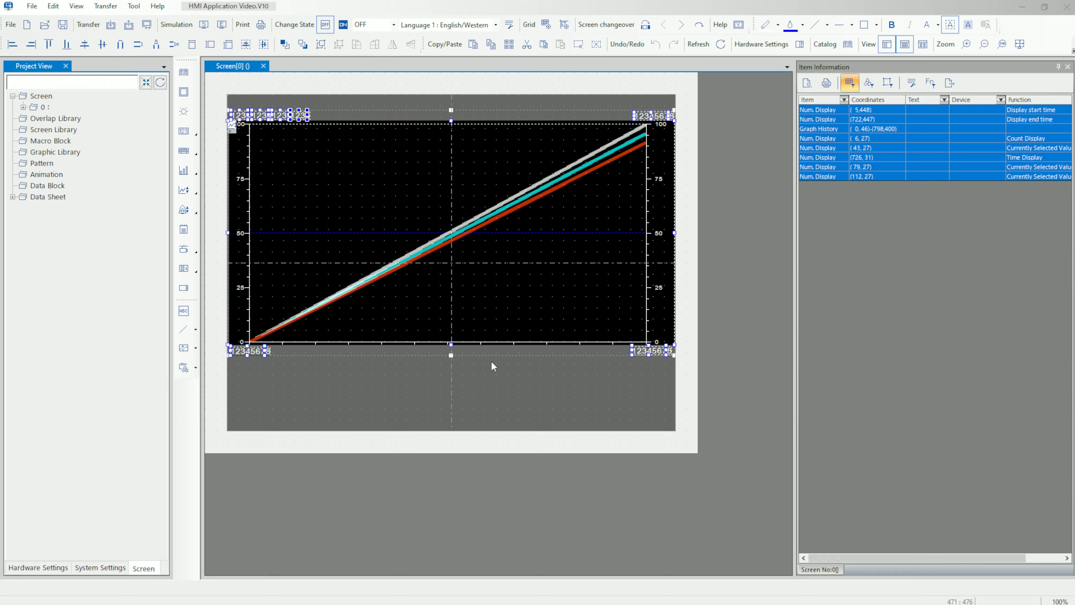
pyautogui.hotkey('alt', 'Tab')
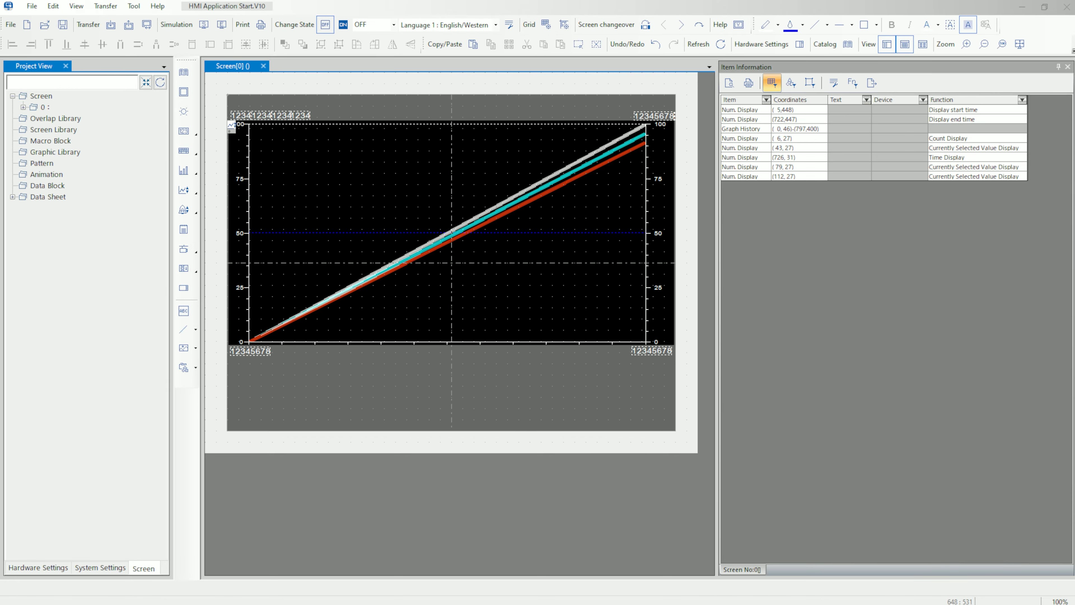